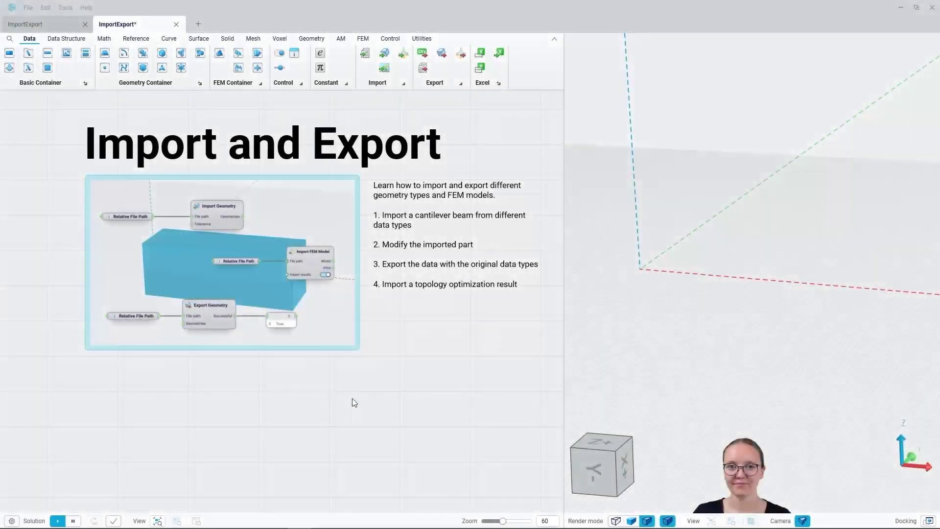
Connect the .stl file extension to the File Ending container.
scroll(275, 425, "down", 8)
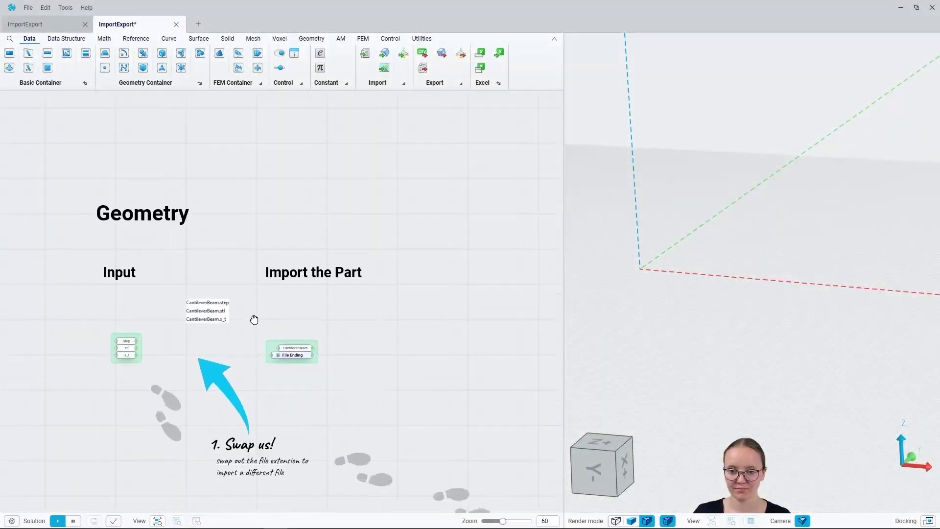
scroll(148, 333, "up", 5)
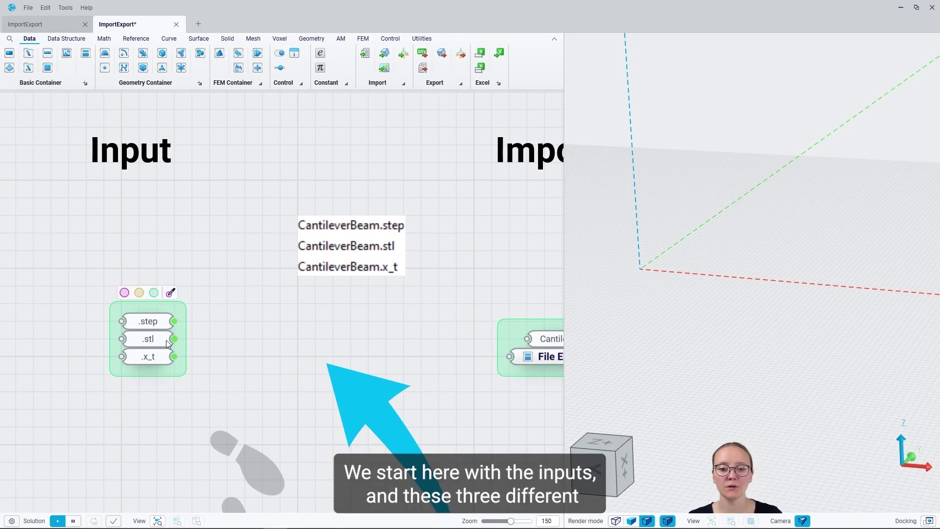
scroll(142, 347, "up", 2)
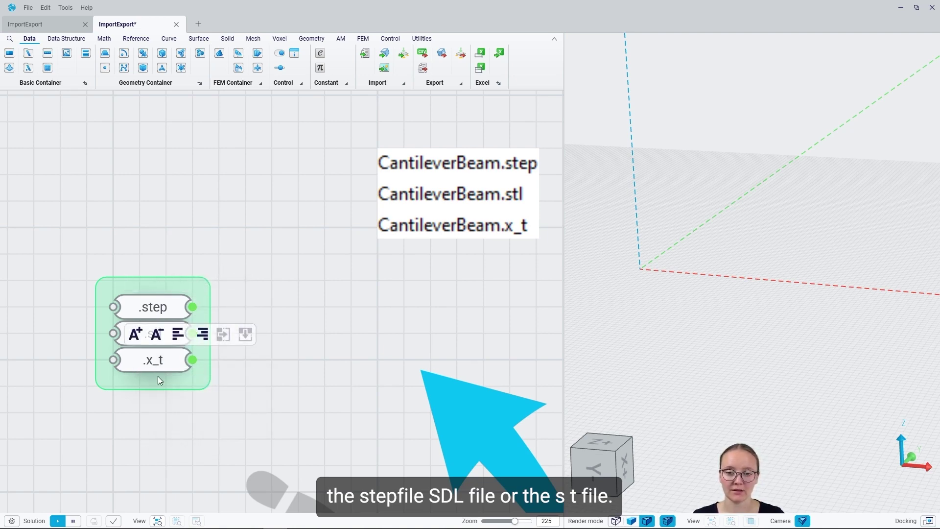
middle_click_drag(309, 365, 183, 292)
scroll(136, 279, "down", 2)
scroll(473, 306, "down", 1)
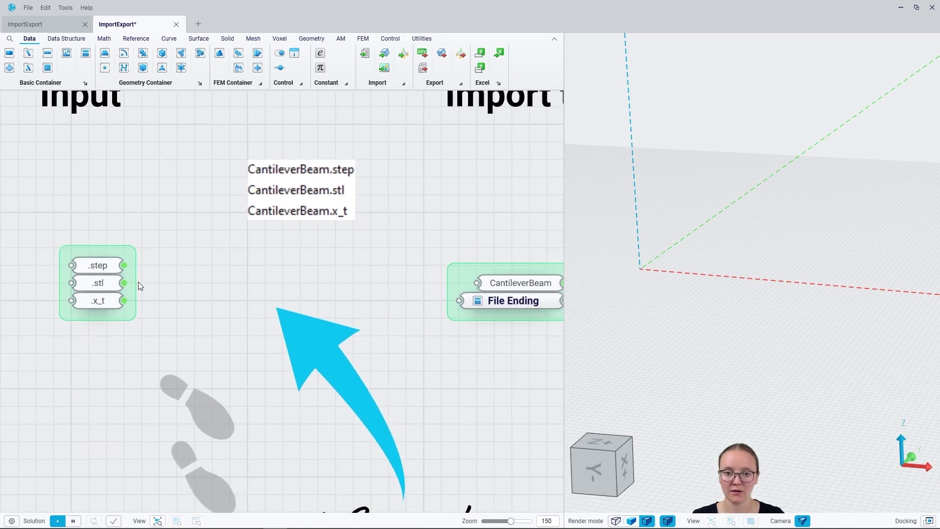
left_click_drag(125, 283, 452, 298)
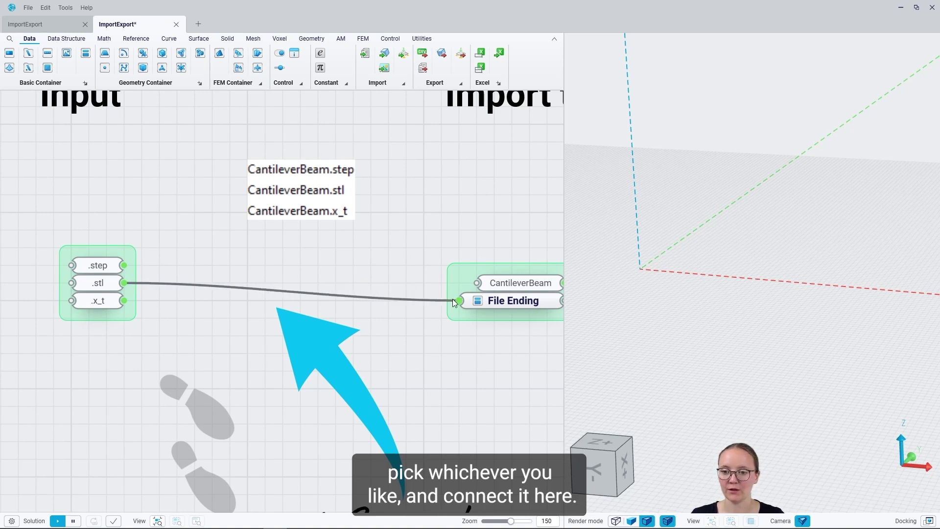
right_click_drag(508, 330, 482, 320)
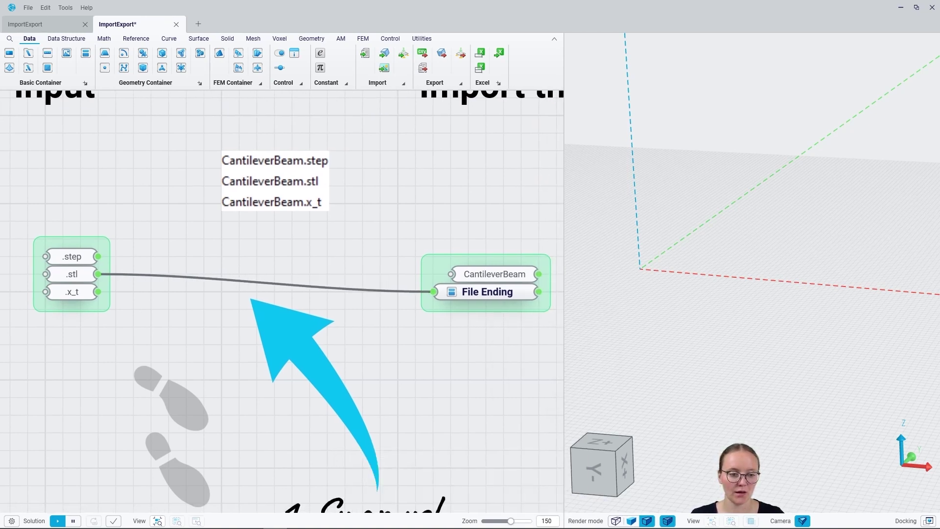
Switch to the material folder in File Explorer and examine the CantileverBeam files, then minimize the folder window.
mouse_move(191, 527)
left_click(134, 521)
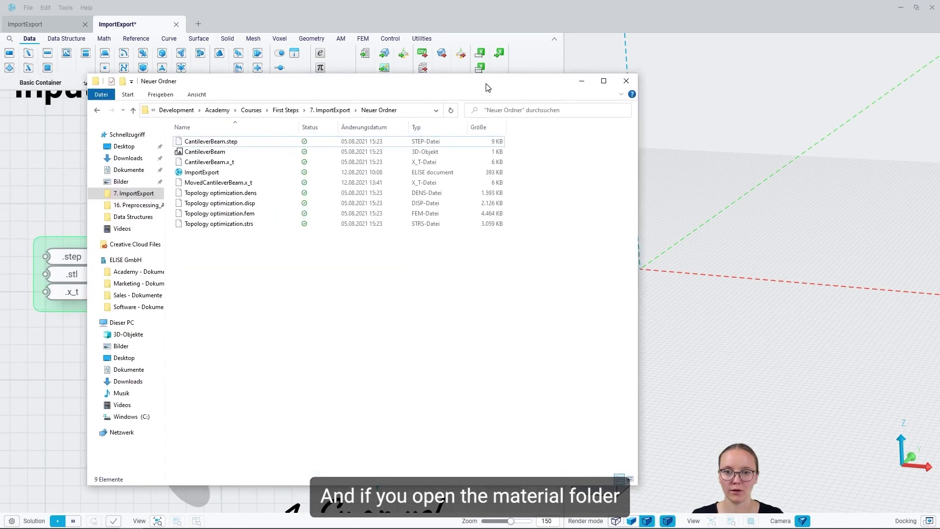
left_click_drag(487, 84, 742, 83)
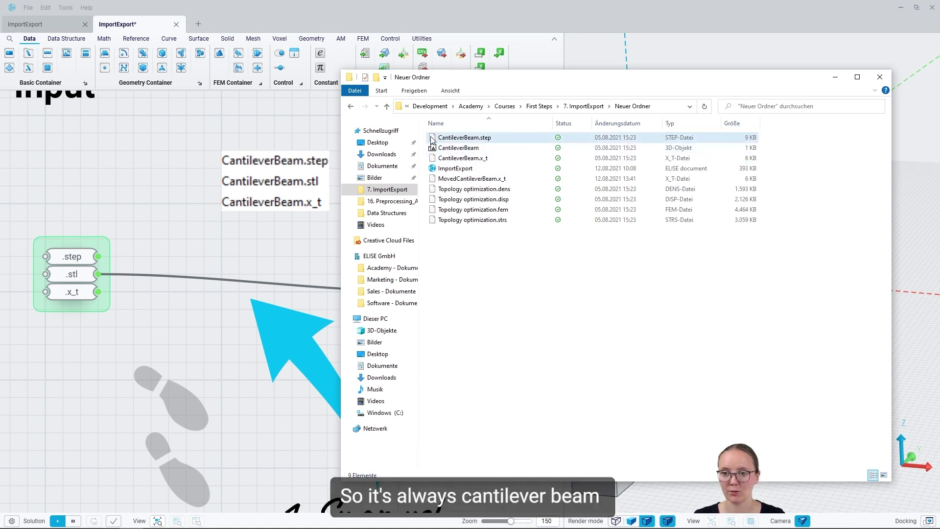
left_click(835, 77)
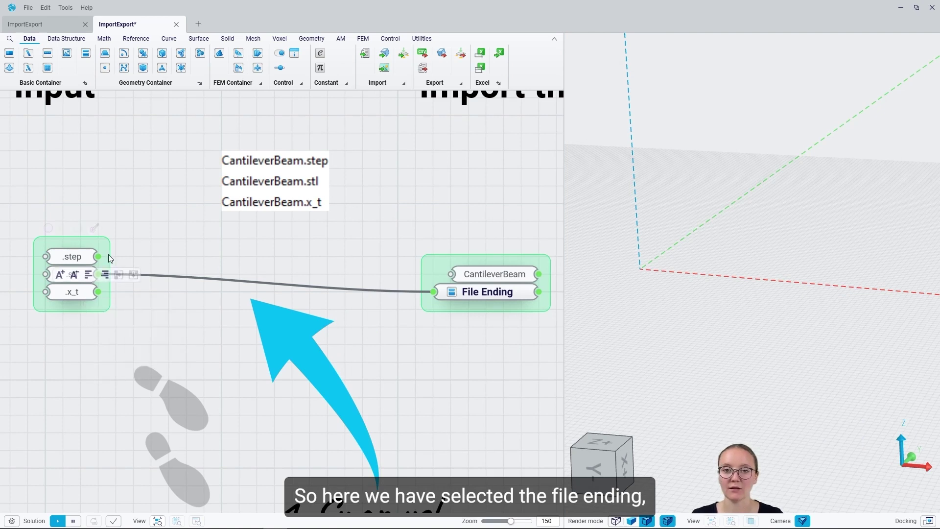
Add a Merge Text component that takes CantileverBeam as Text 0 and File Ending as Text 1.
right_click_drag(449, 202, 60, 269)
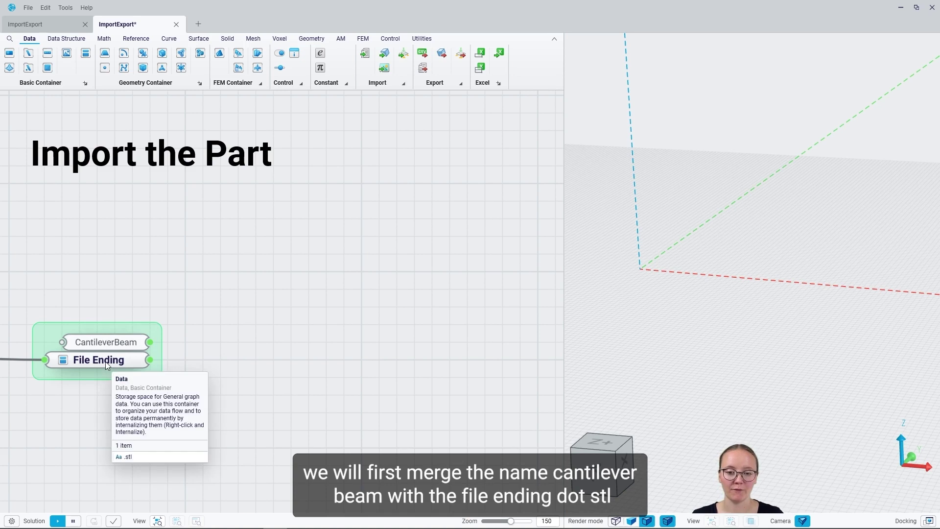
left_click_drag(150, 341, 213, 340)
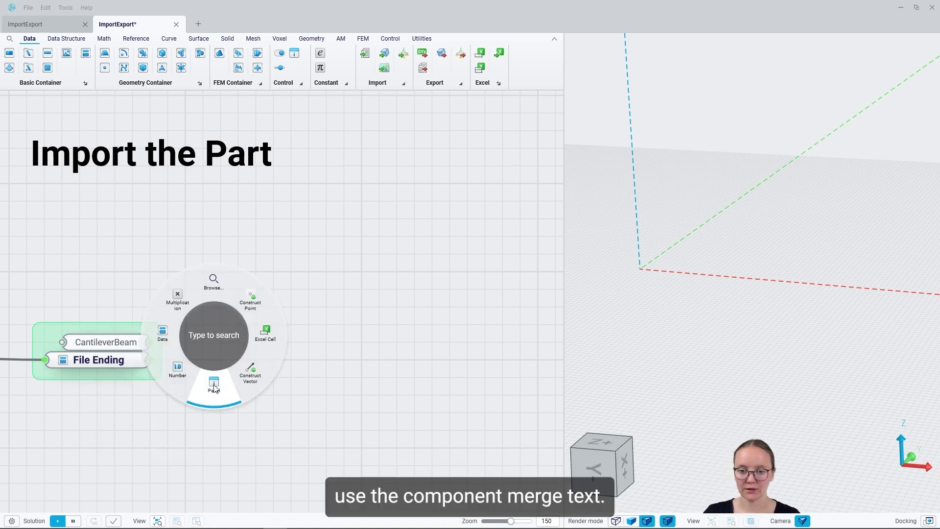
type("merge te")
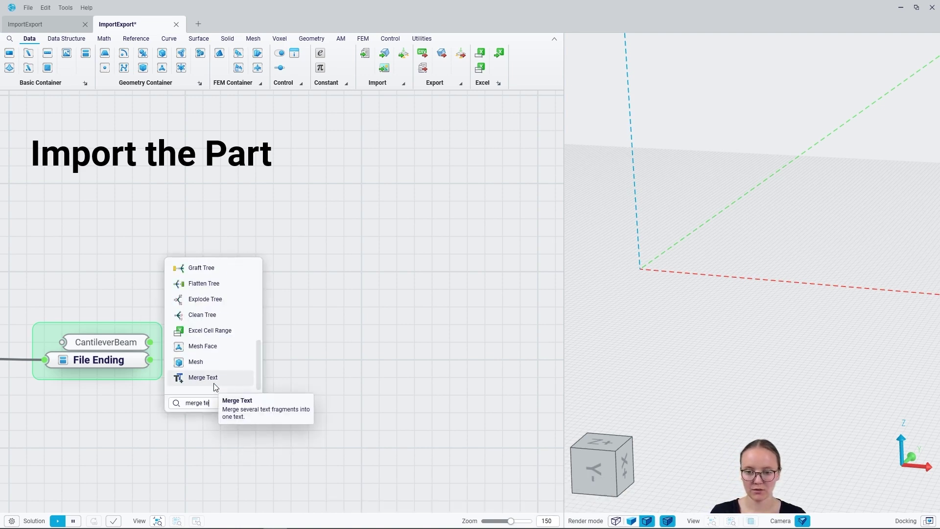
left_click(213, 383)
left_click_drag(221, 360, 150, 360)
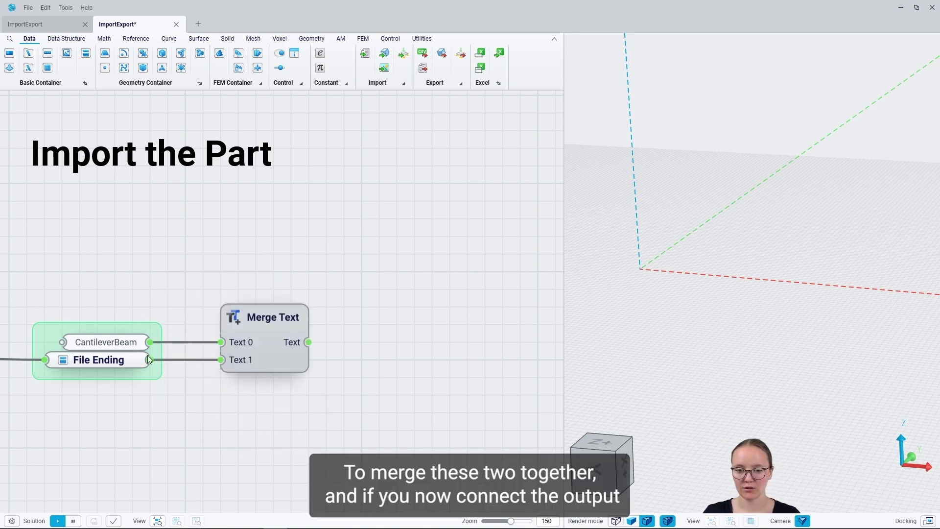
Connect the Merge Text output to the prepared upper panel and read the merged file name.
scroll(108, 278, "down", 5)
left_click_drag(213, 310, 479, 310)
middle_click_drag(440, 353, 390, 336)
scroll(463, 306, "up", 8)
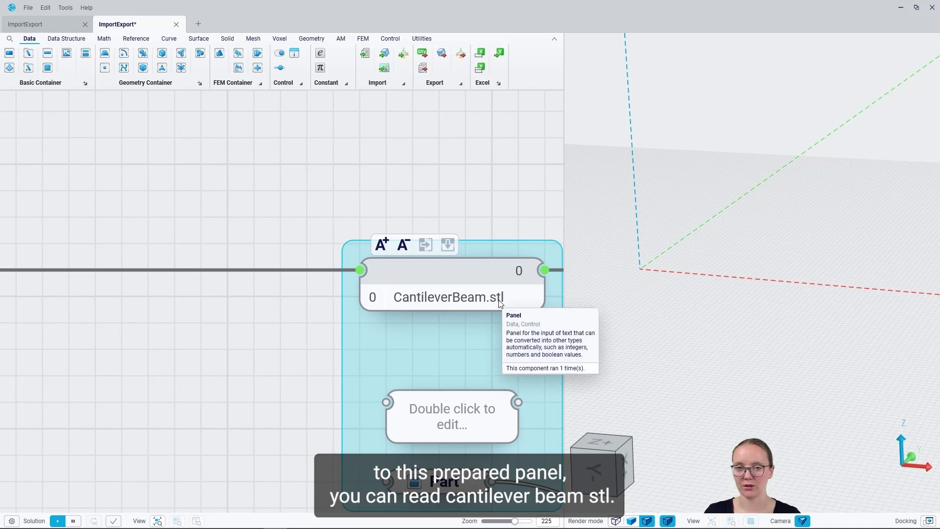
Add a Relative File Path fed by the merged text, and an Import Geometry component that uses it as file path.
scroll(522, 281, "down", 1)
scroll(522, 281, "down", 4)
middle_click_drag(350, 307, 300, 299)
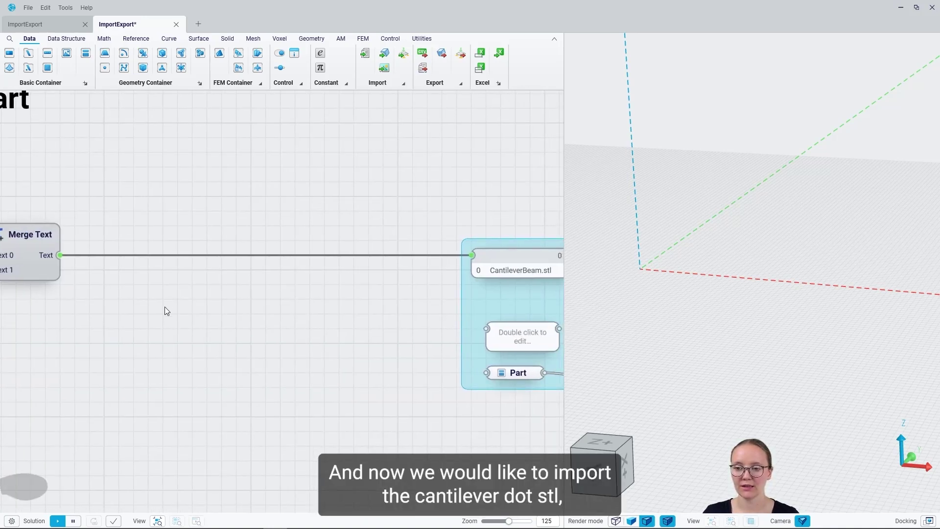
middle_click_drag(57, 300, 148, 277)
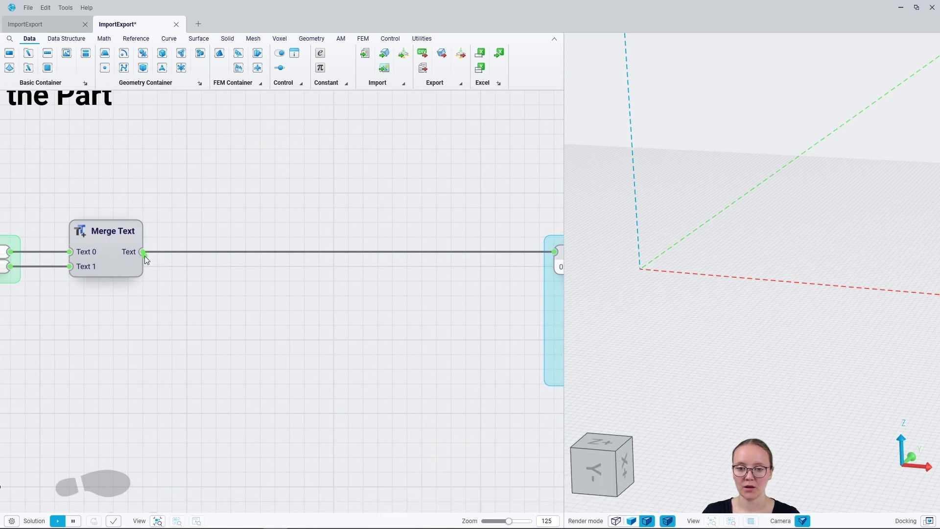
left_click_drag(144, 255, 154, 263)
mouse_move(177, 319)
left_mouse_down()
mouse_move(183, 342)
mouse_move(184, 333)
left_mouse_up()
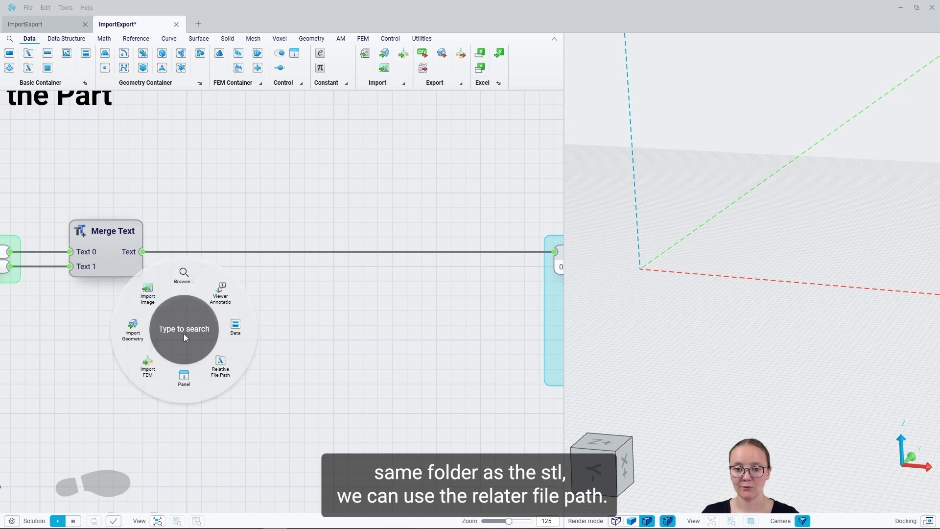
left_click(217, 371)
mouse_move(230, 327)
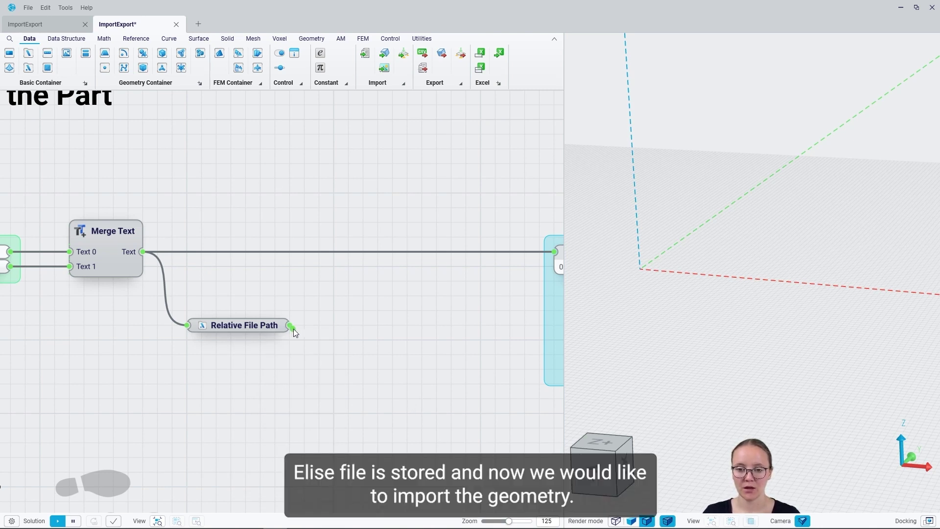
right_click(338, 323)
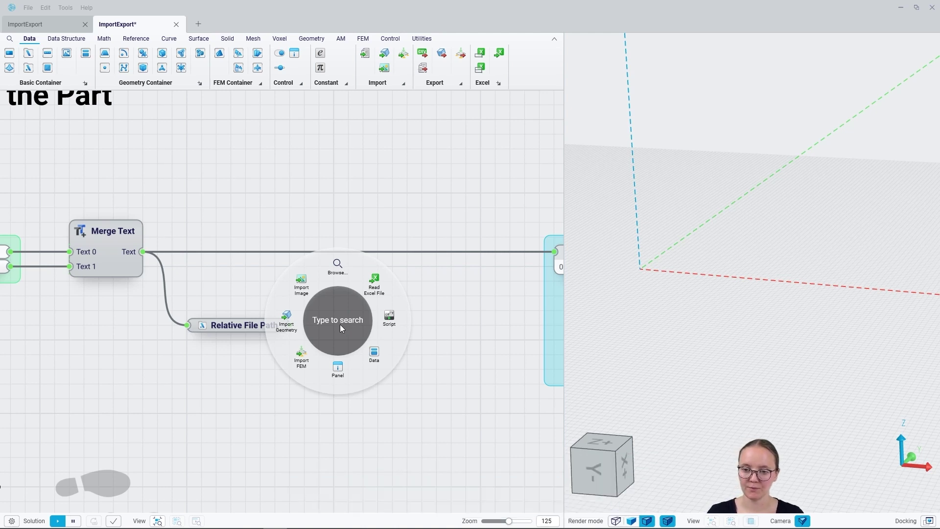
left_click(287, 322)
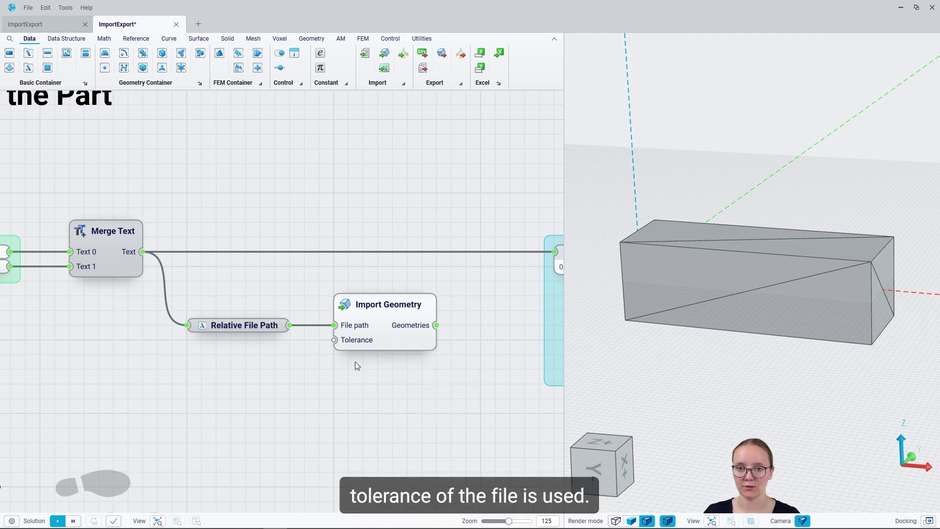
Connect the imported Geometries to the Part container and the empty panel, and widen that panel to show its full text.
left_click_drag(457, 400, 316, 405)
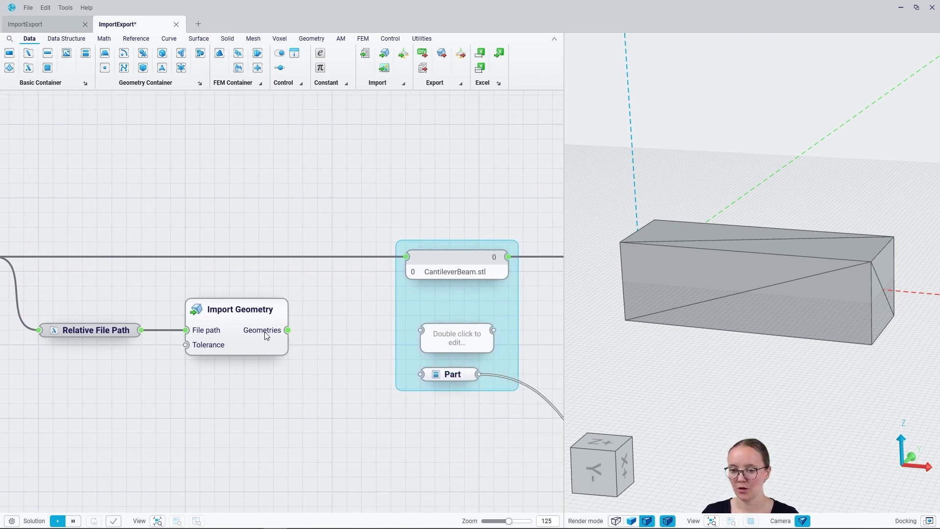
mouse_move(268, 335)
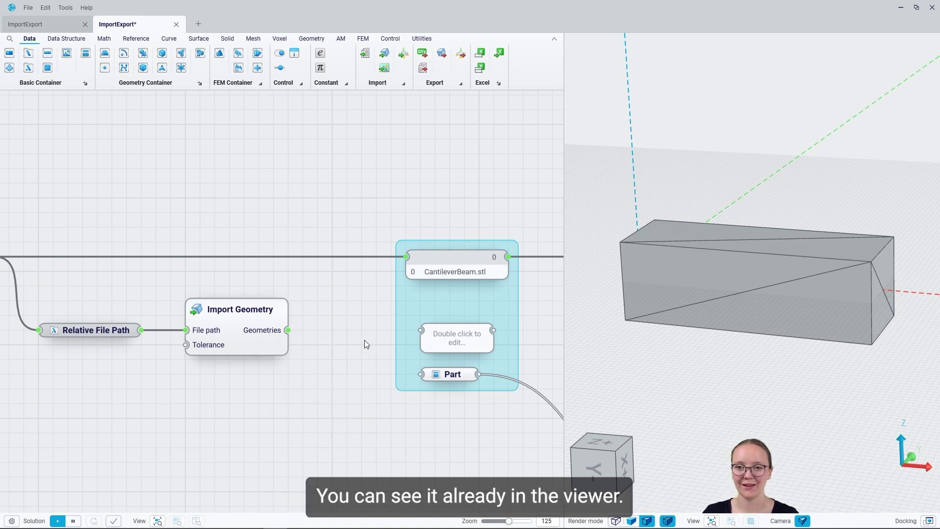
left_click_drag(288, 331, 431, 376)
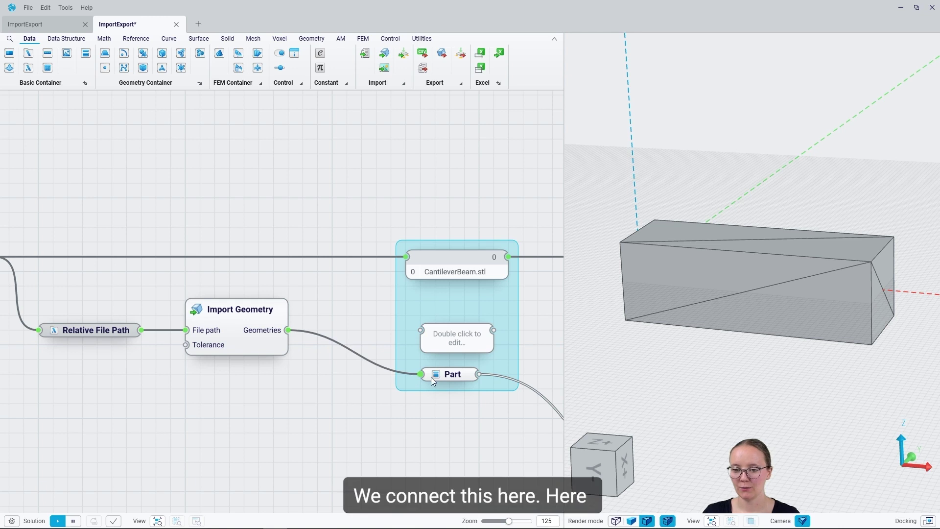
left_click_drag(287, 331, 414, 330)
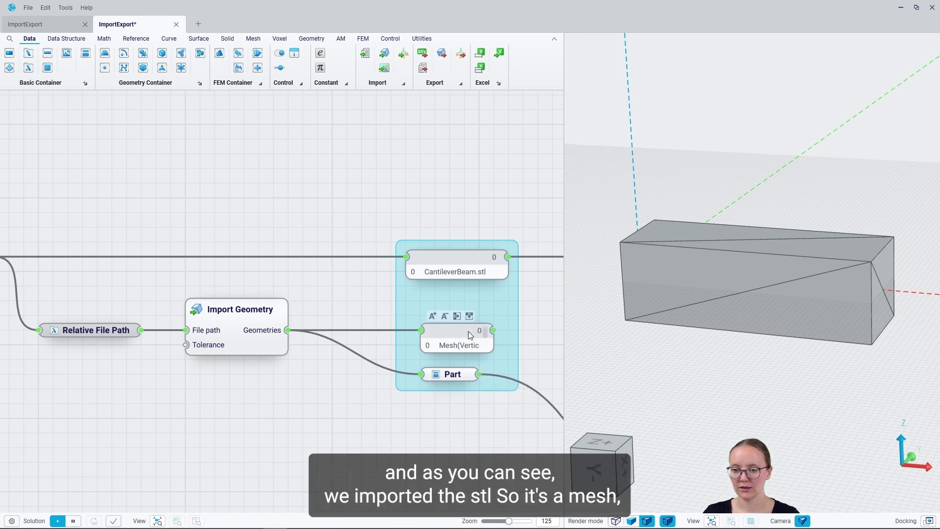
left_click_drag(486, 333, 437, 335)
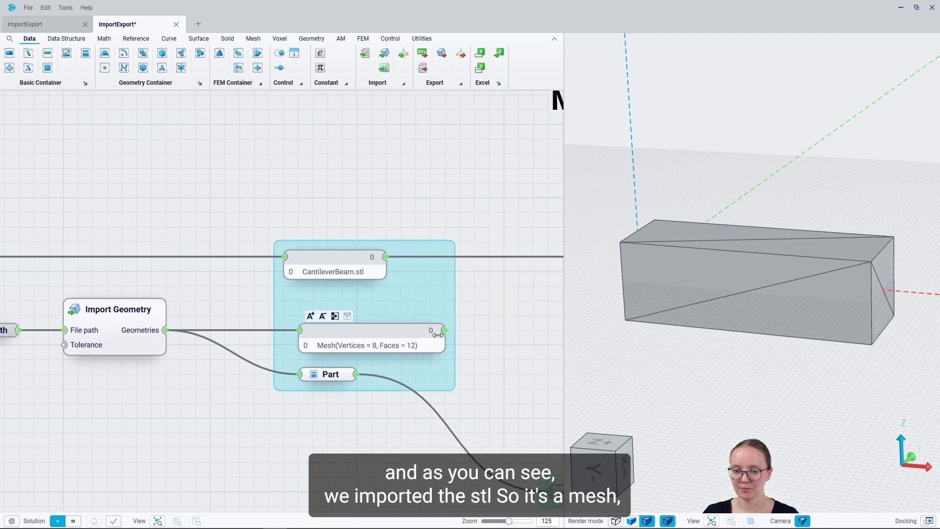
Swap the file extension feeding File Ending to .step and check the imported geometry type in the panel.
scroll(448, 340, "down", 5)
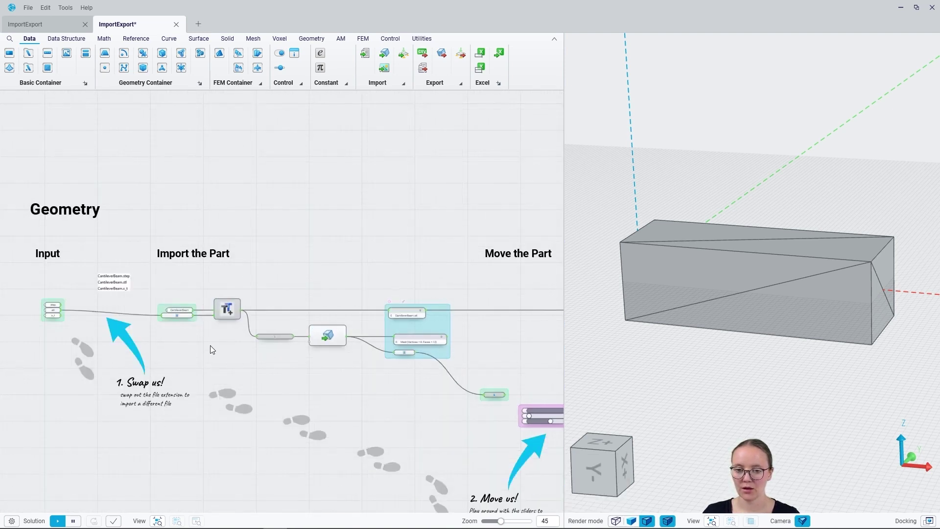
scroll(49, 324, "up", 5)
right_click_drag(49, 324, 192, 317)
left_click_drag(191, 257, 468, 305)
scroll(440, 294, "up", 2)
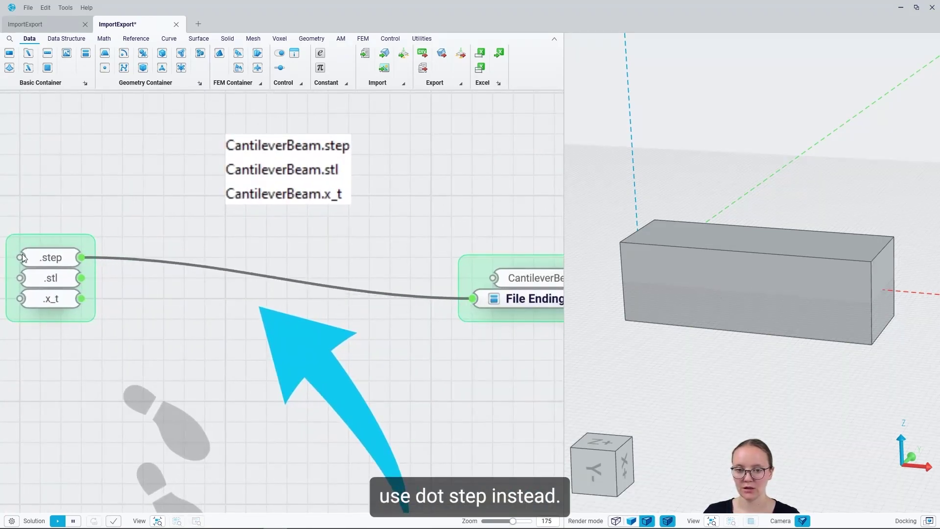
scroll(51, 259, "down", 3)
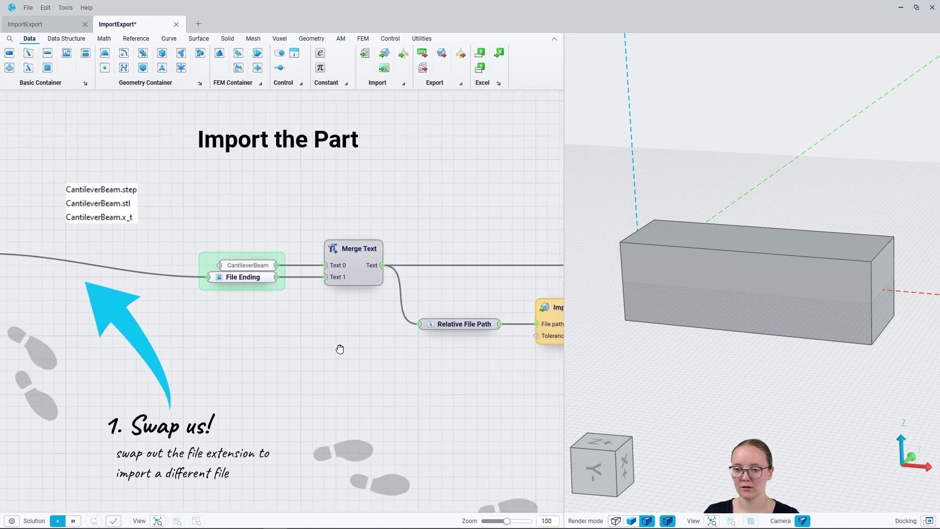
right_click_drag(541, 375, 271, 360)
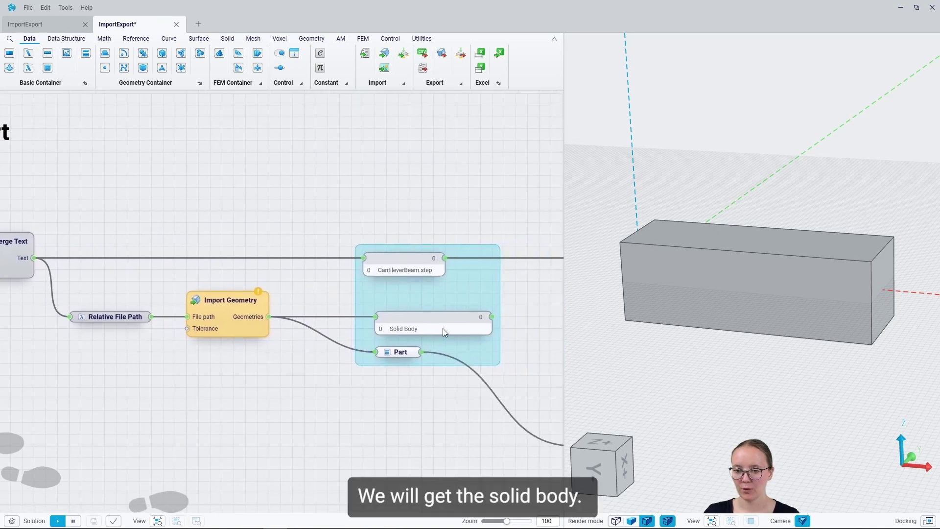
Swap the file extension feeding File Ending to .x_t and check the imported geometry type in the panel.
right_click_drag(142, 374, 448, 357)
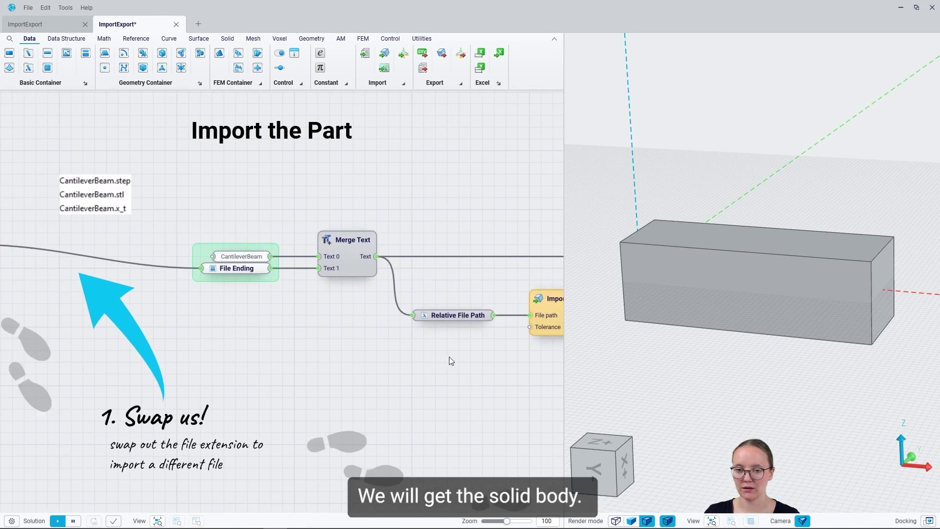
right_click_drag(189, 287, 282, 287)
left_click_drag(75, 265, 298, 265)
scroll(182, 332, "right", 5)
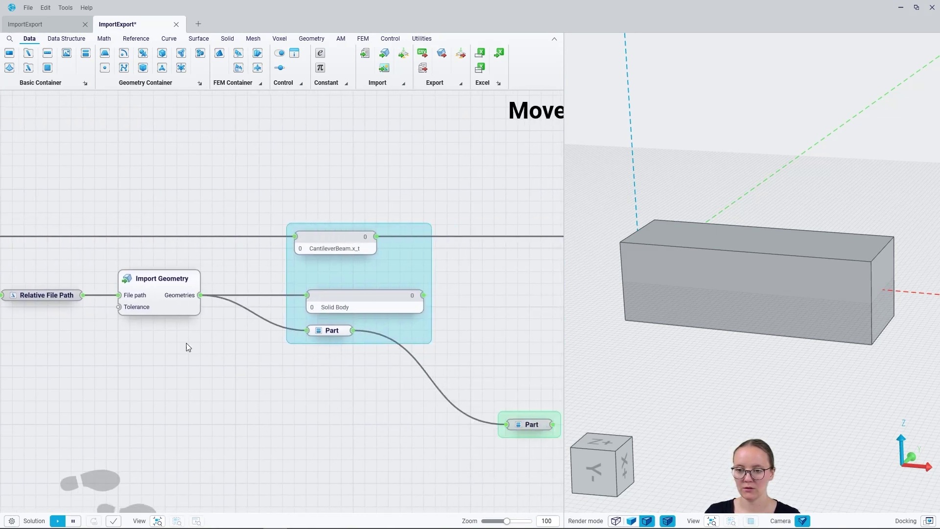
scroll(359, 320, "up", 3)
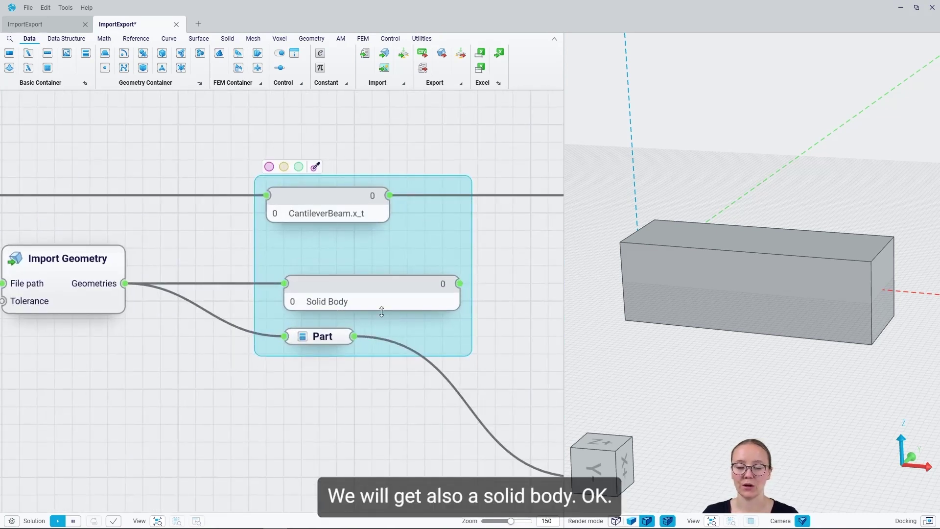
Narrow the geometry type panel so it fits its text.
left_click(458, 297)
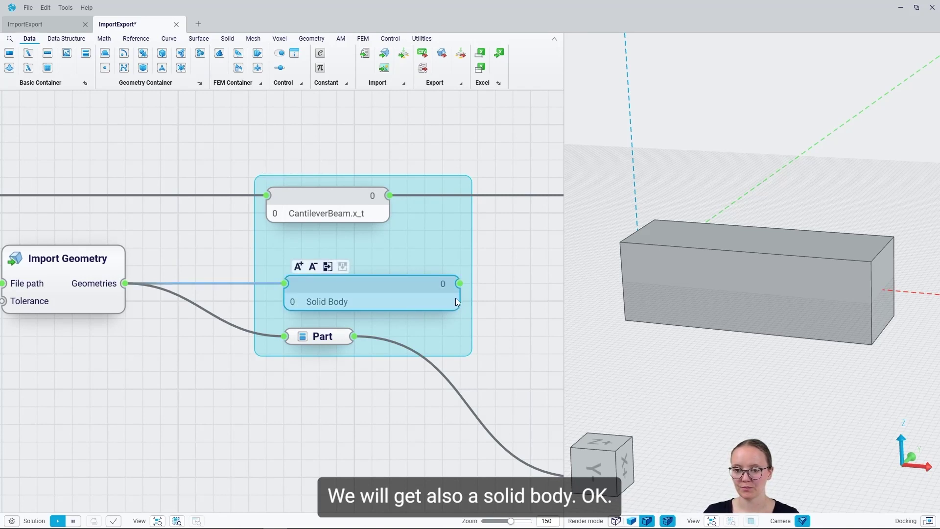
left_click_drag(458, 298, 373, 297)
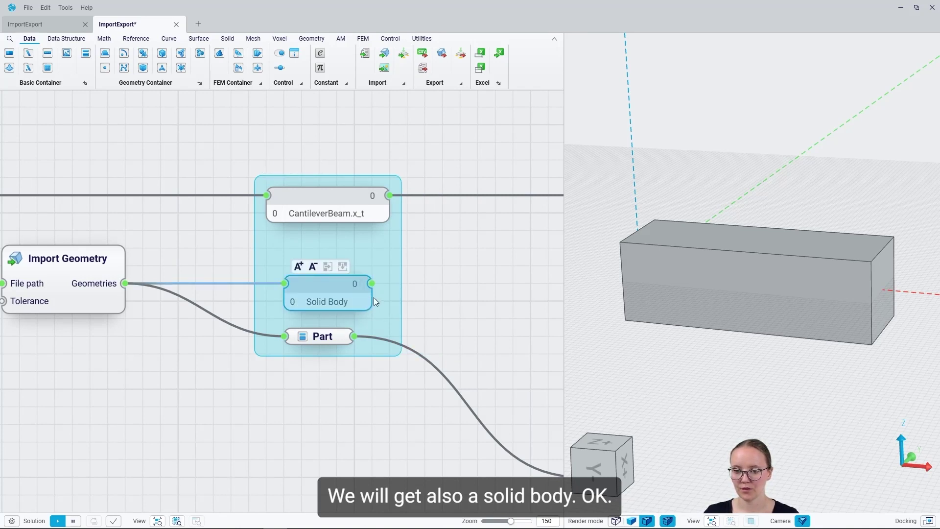
scroll(211, 283, "down", 5)
right_click_drag(398, 294, 318, 286)
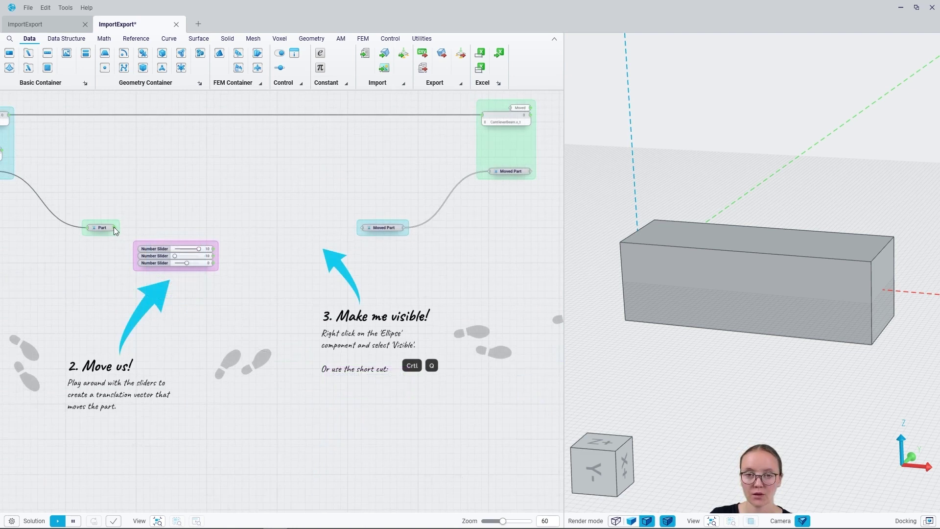
Add a Move component fed by the Part container and place it just before the Moved Part container.
left_click_drag(110, 227, 256, 218)
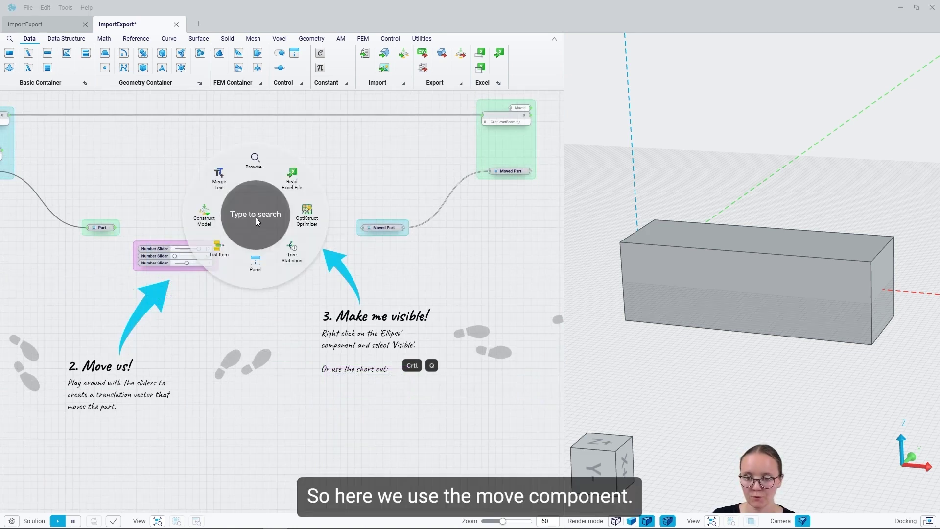
type("move")
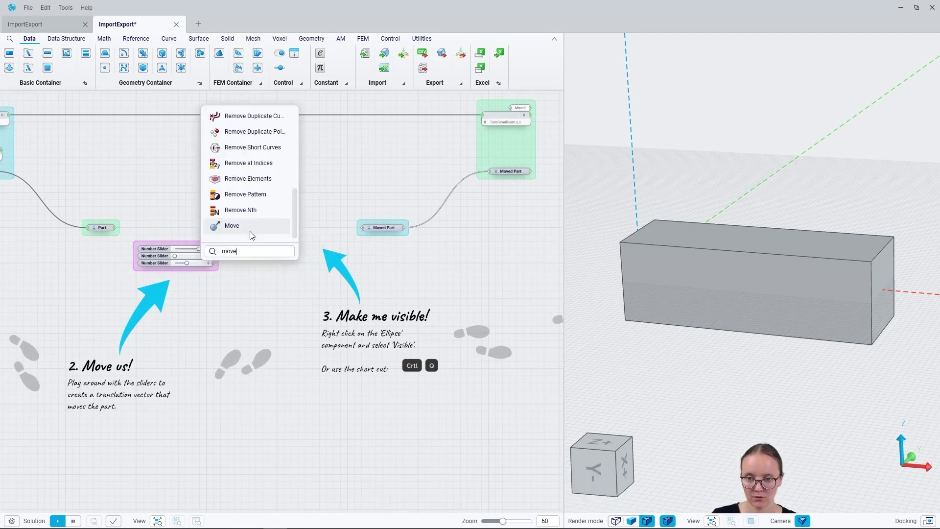
left_click(250, 232)
left_click_drag(272, 228, 301, 231)
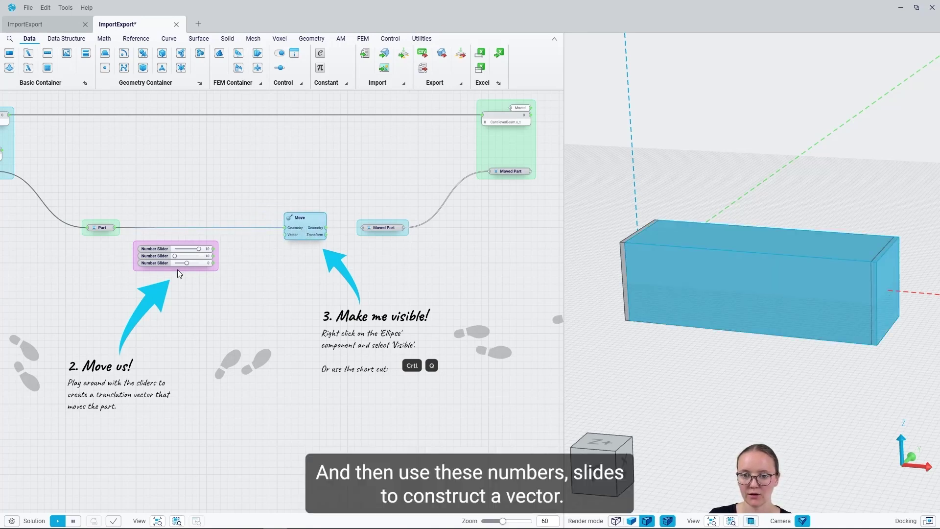
Add a Construct Vector component fed by the three number sliders and connect its Vector output to the Move component.
double_click(243, 255)
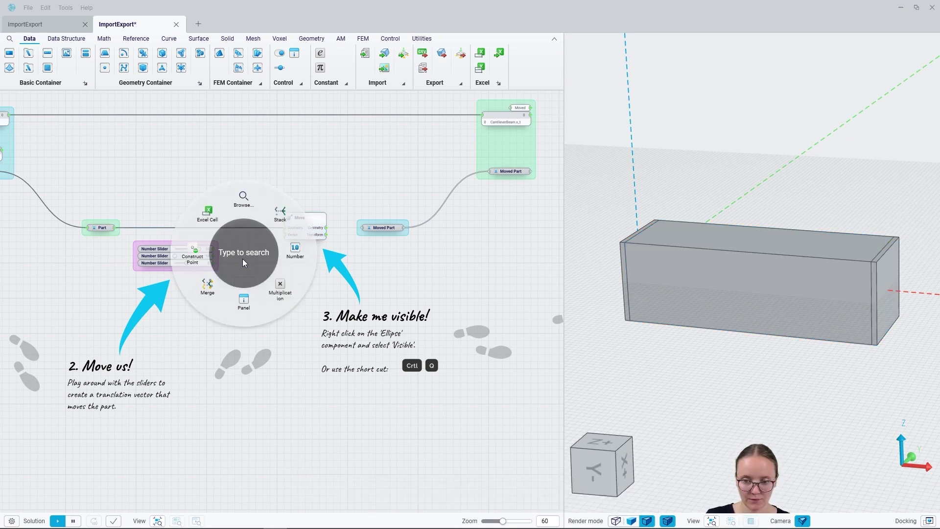
type("construct ve")
left_click(242, 259)
left_click_drag(242, 259, 214, 263)
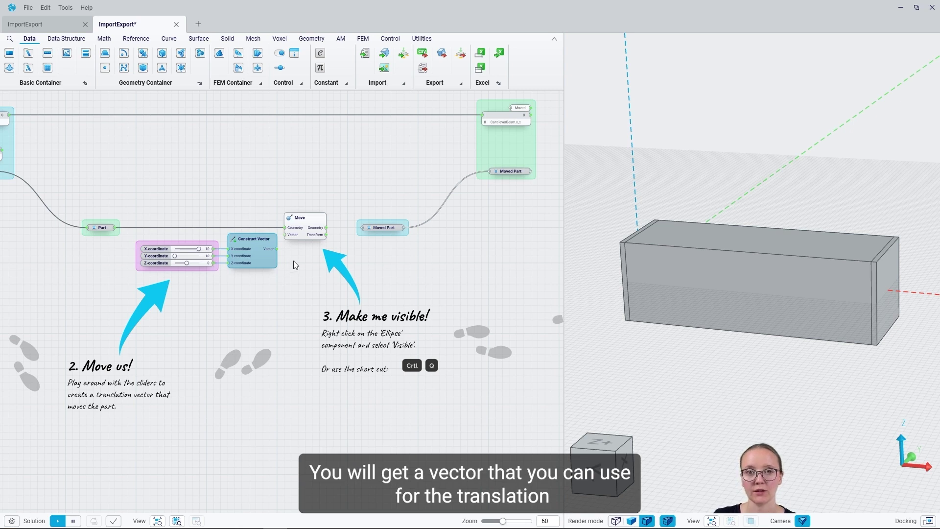
left_click_drag(277, 249, 285, 235)
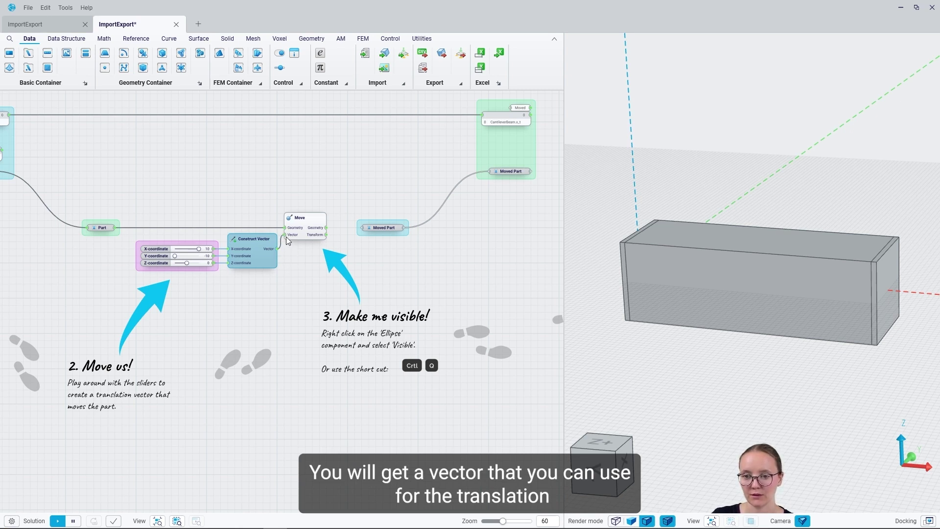
Adjust the X, Y and Z coordinate sliders, with Z at 10, and hide the original part in the viewer.
left_click_drag(174, 256, 195, 250)
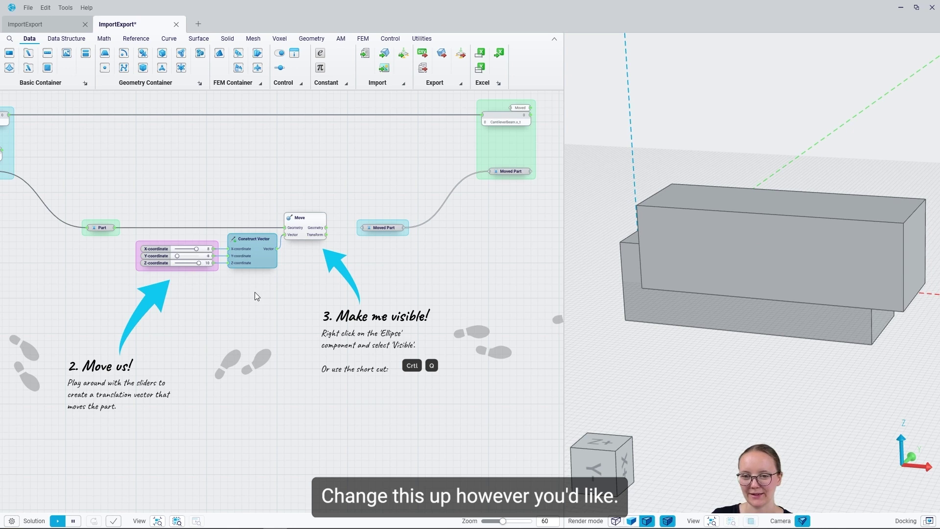
left_click(284, 295)
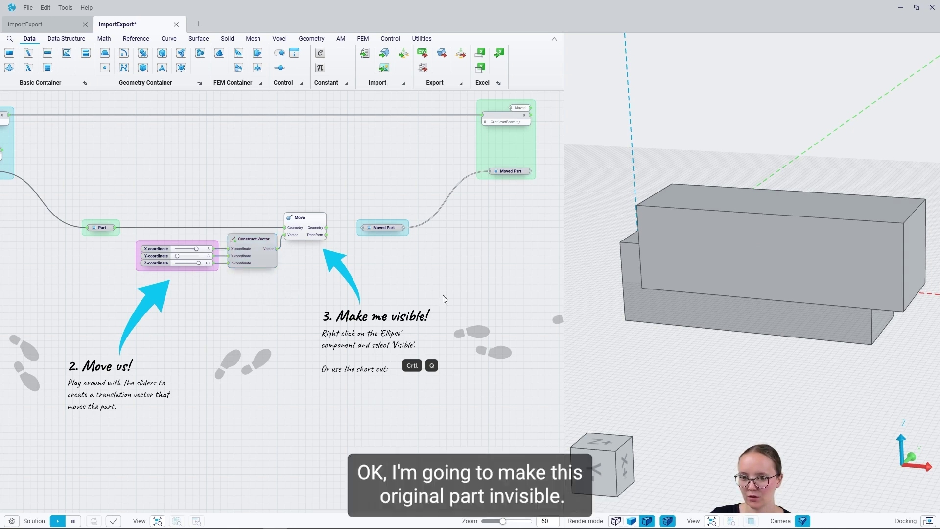
left_click(656, 309)
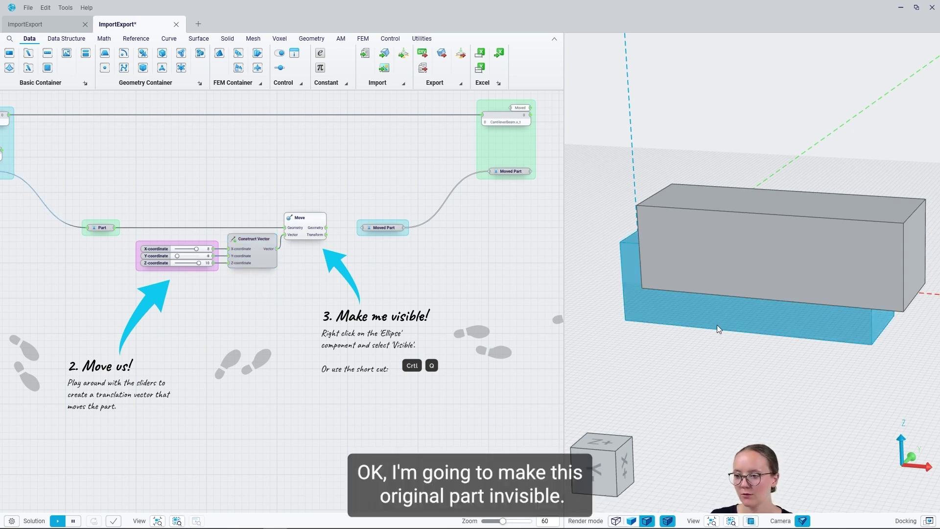
key("ctrl+q")
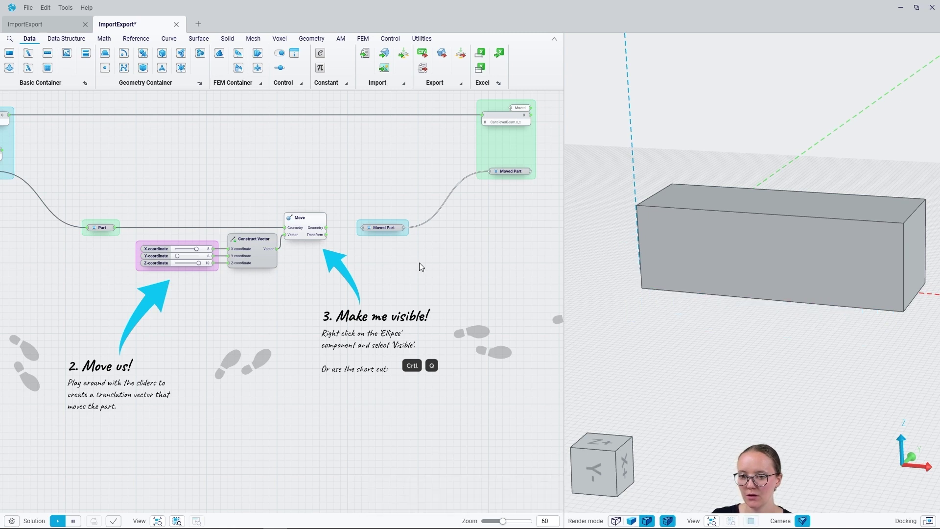
Connect the Move component's Geometry output to the Moved Part container and hide the Move component's geometry.
left_click(311, 230)
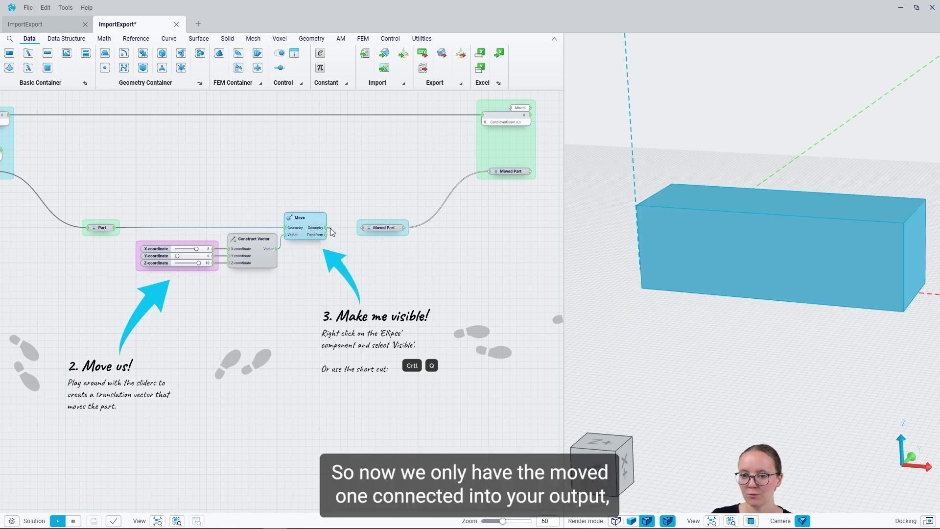
left_click(315, 254)
left_click(297, 233)
key("ctrl+q")
left_click(351, 190)
Add a Merge Text component in the export section that joins the Moved prefix with the original file name.
right_click_drag(437, 172, 309, 248)
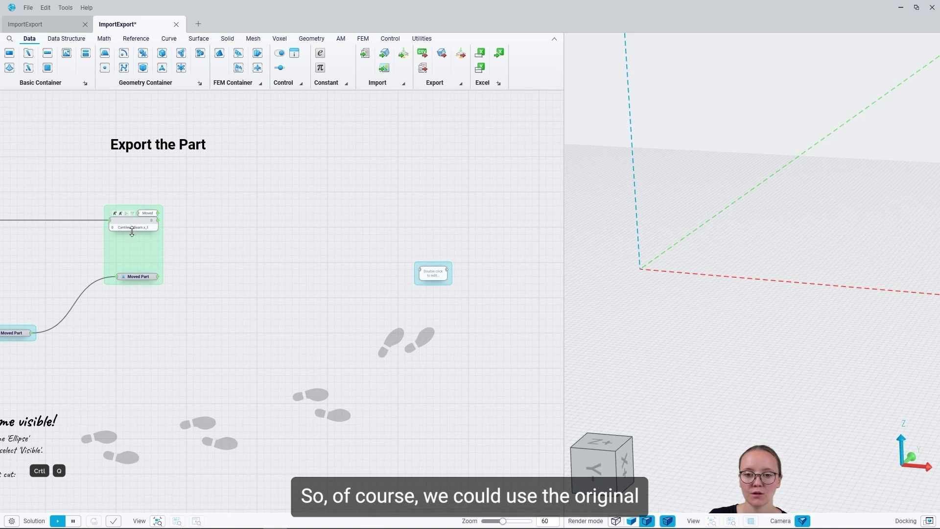
scroll(125, 233, "up", 8)
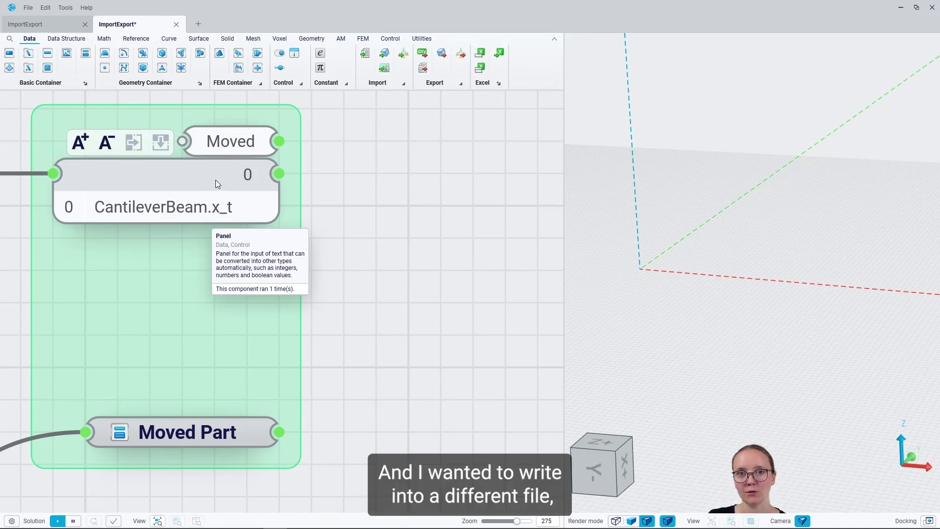
scroll(221, 239, "down", 3)
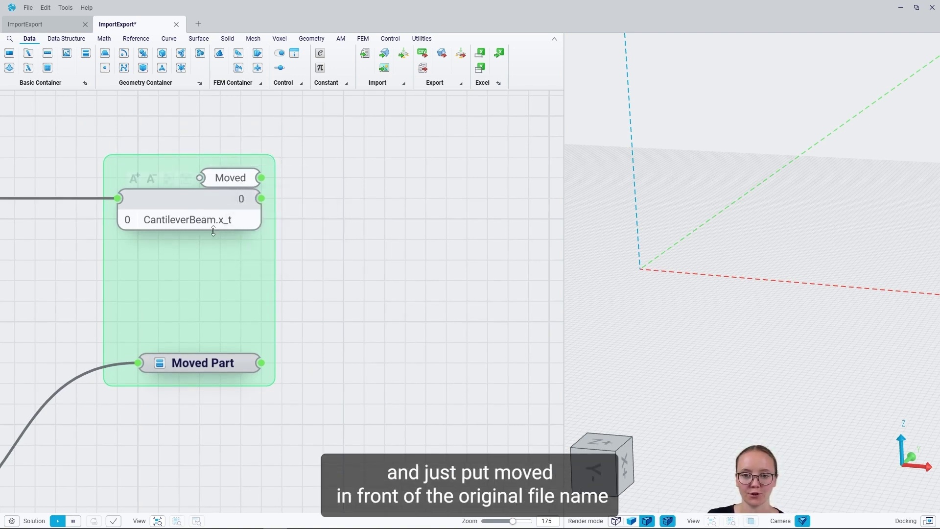
left_click_drag(260, 179, 329, 180)
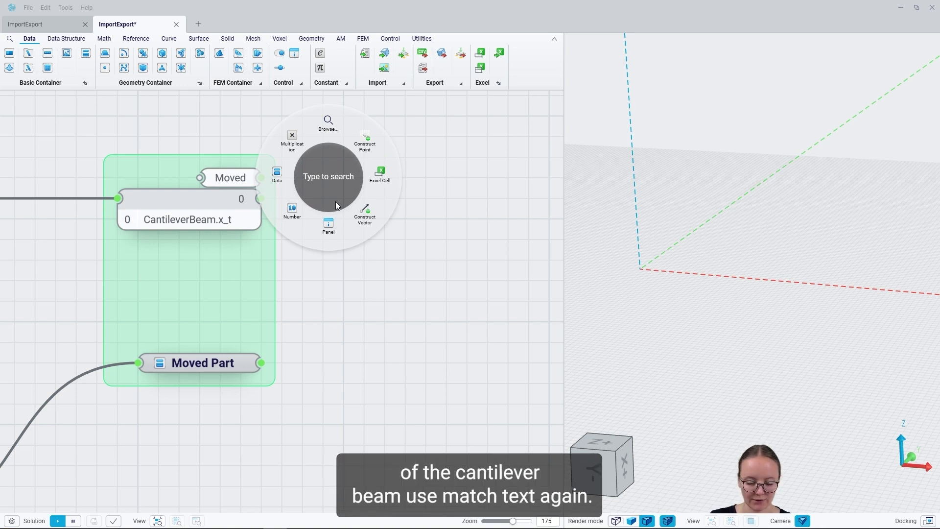
type("merge t")
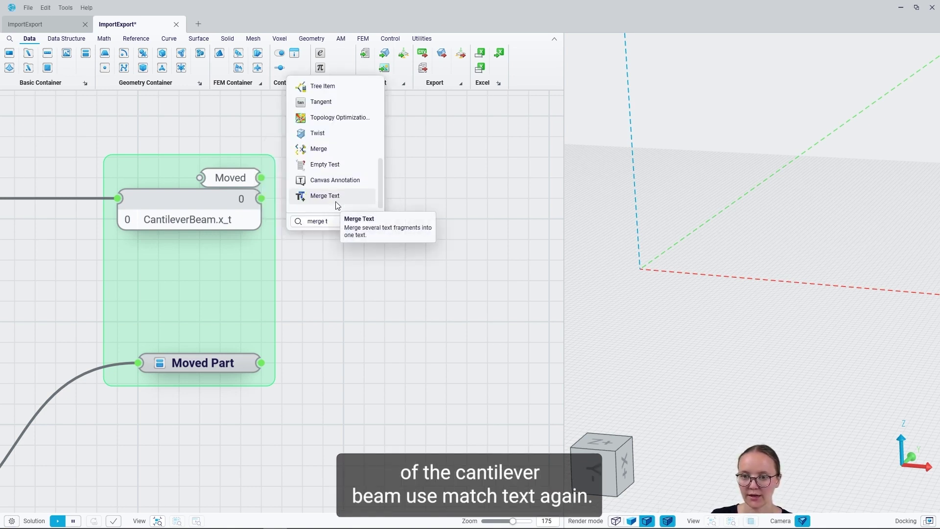
left_click(337, 205)
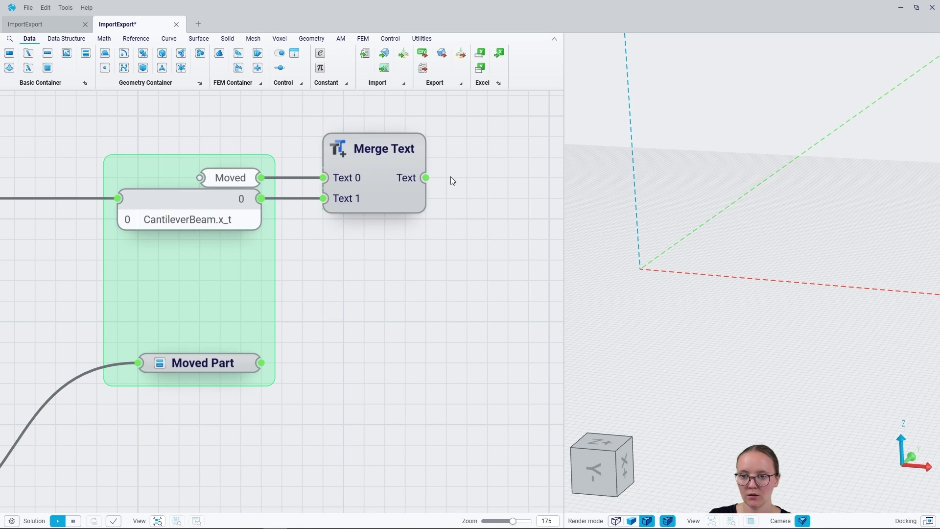
Check the merged file name in a temporary widened panel on the Merge Text output, and delete that panel.
scroll(219, 242, "down", 2)
middle_click_drag(358, 237, 219, 261)
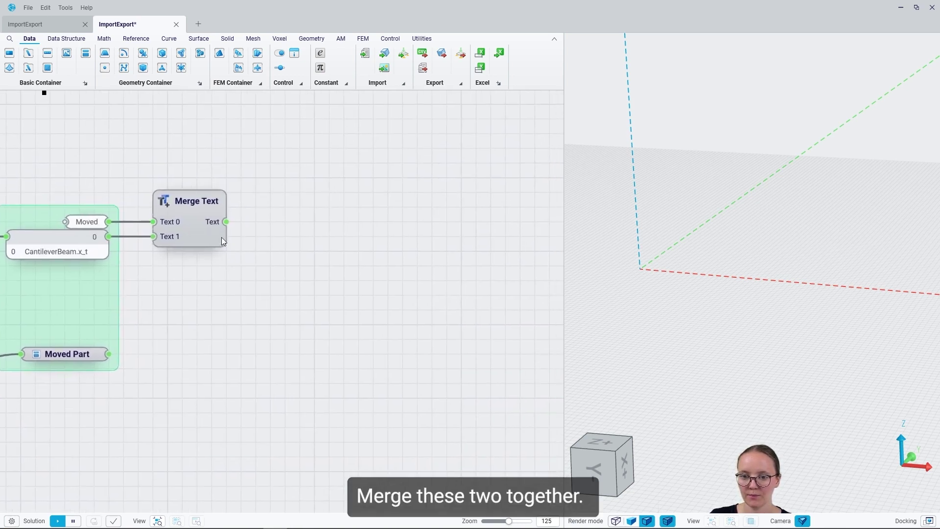
left_click_drag(251, 222, 252, 222)
left_click(272, 272)
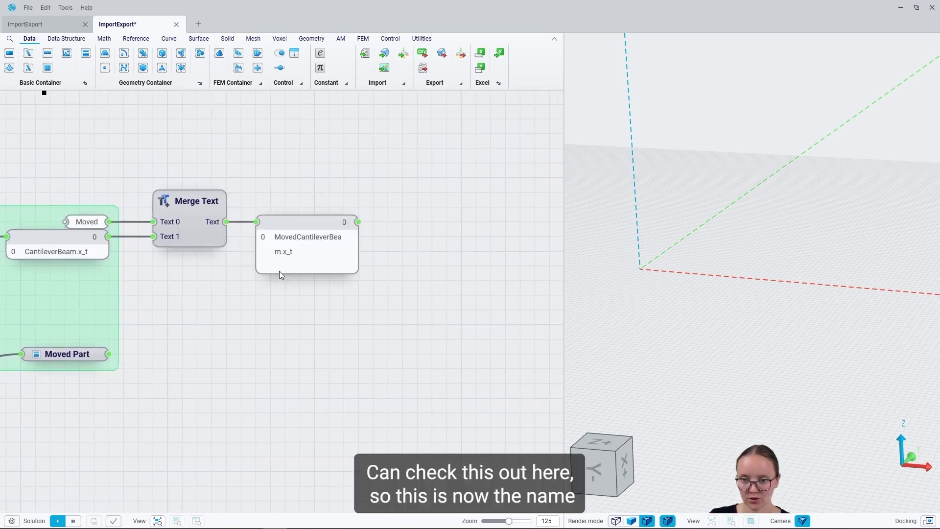
left_click_drag(358, 262, 412, 260)
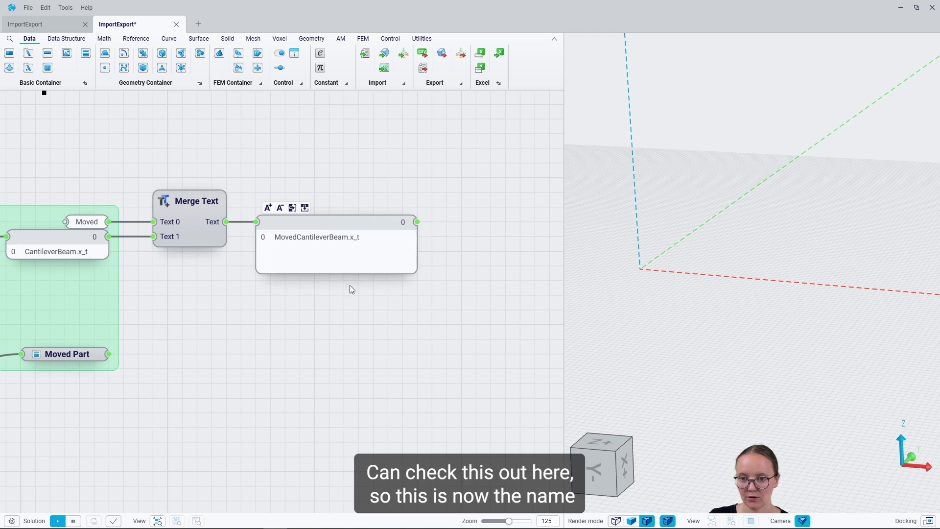
left_click(336, 261)
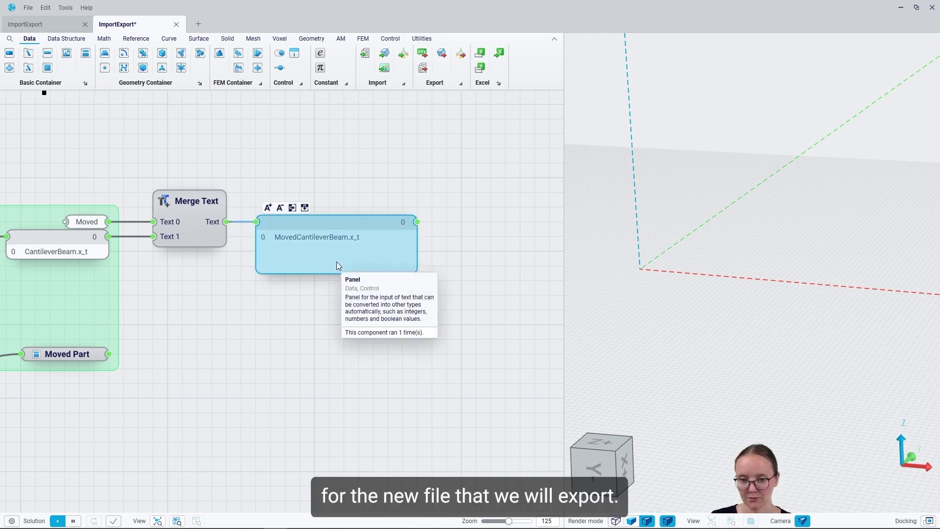
key("Delete")
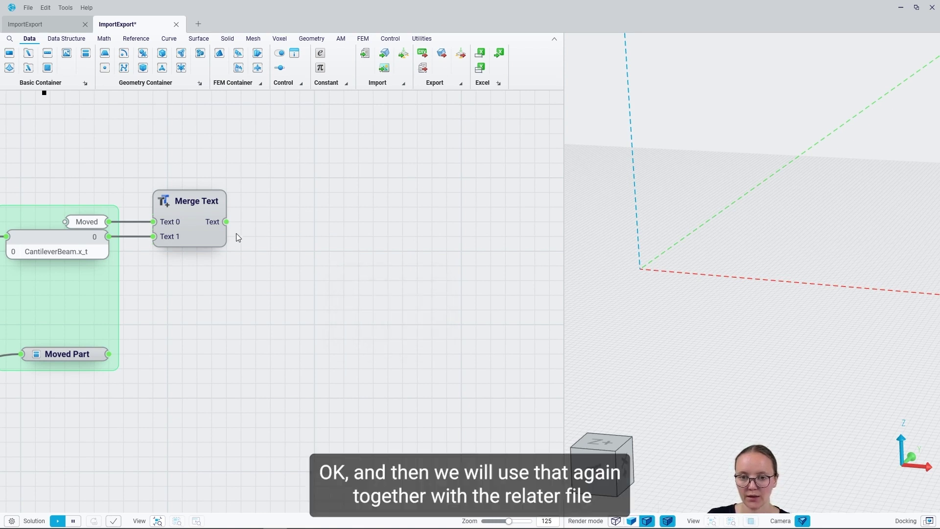
Add a Relative File Path component fed by the Merge Text output.
left_click_drag(230, 224, 299, 306)
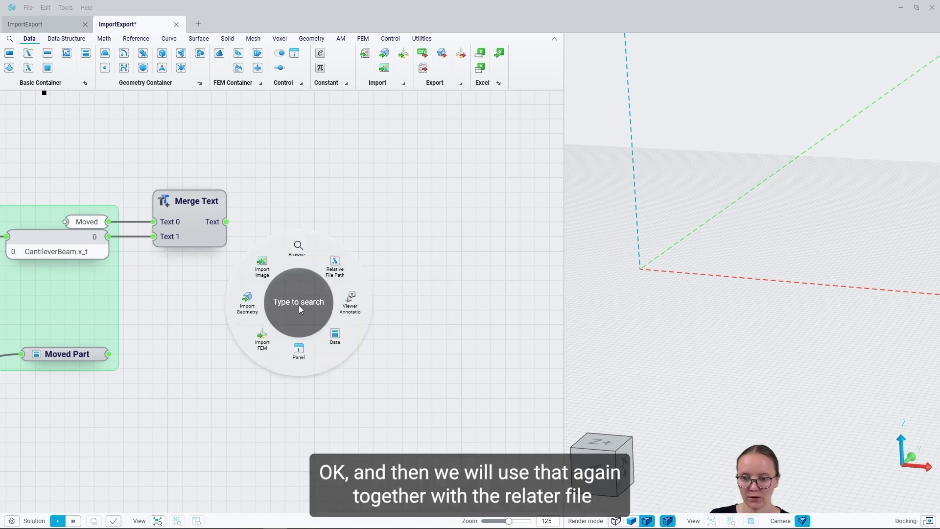
left_click(335, 267)
mouse_move(342, 316)
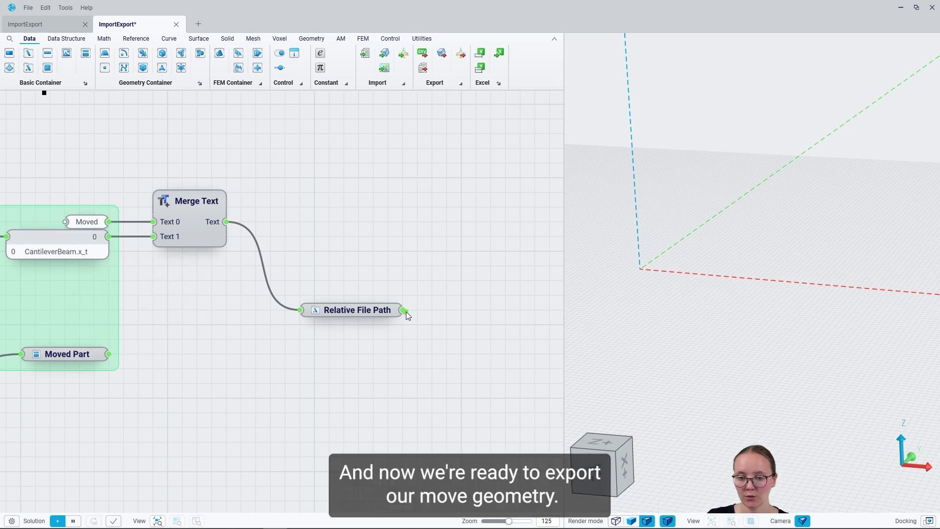
Add an Export Geometry component fed by Relative File Path and Moved Part, and connect its Successful output to the empty panel.
left_click_drag(454, 308, 456, 308)
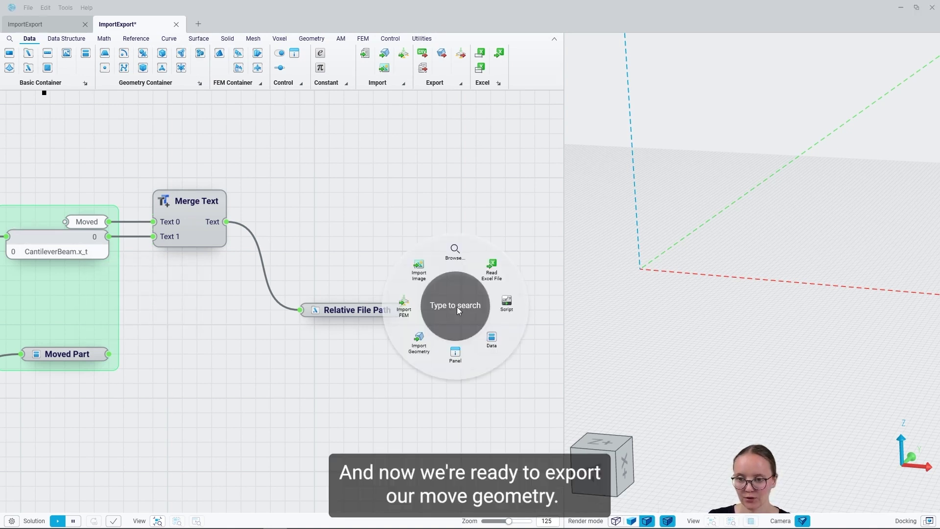
type("expo")
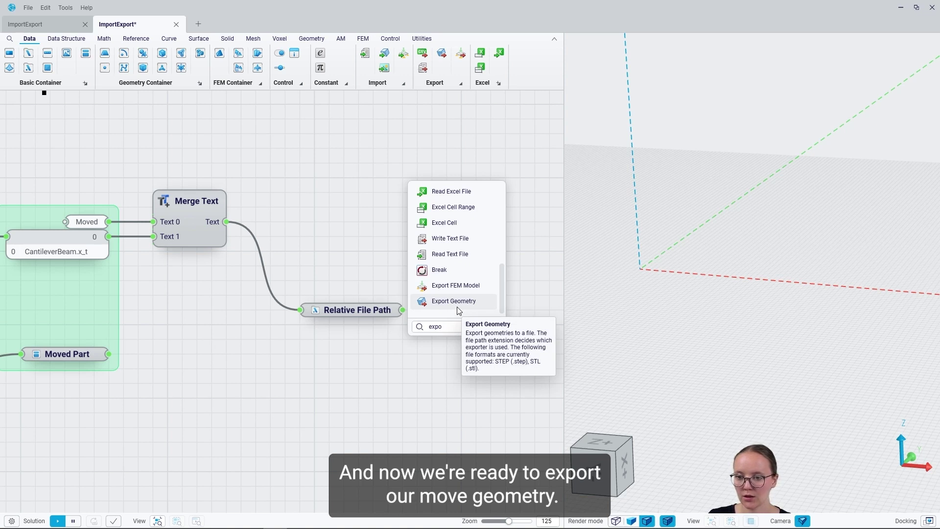
left_click(453, 300)
left_click_drag(473, 327, 108, 354)
left_click_drag(513, 316, 513, 346)
right_click_drag(517, 408, 275, 412)
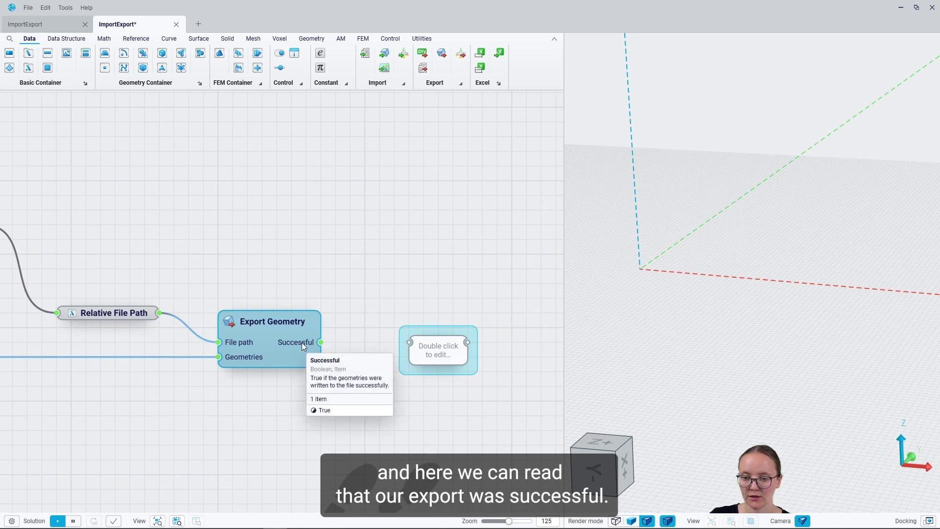
left_click_drag(399, 345, 398, 345)
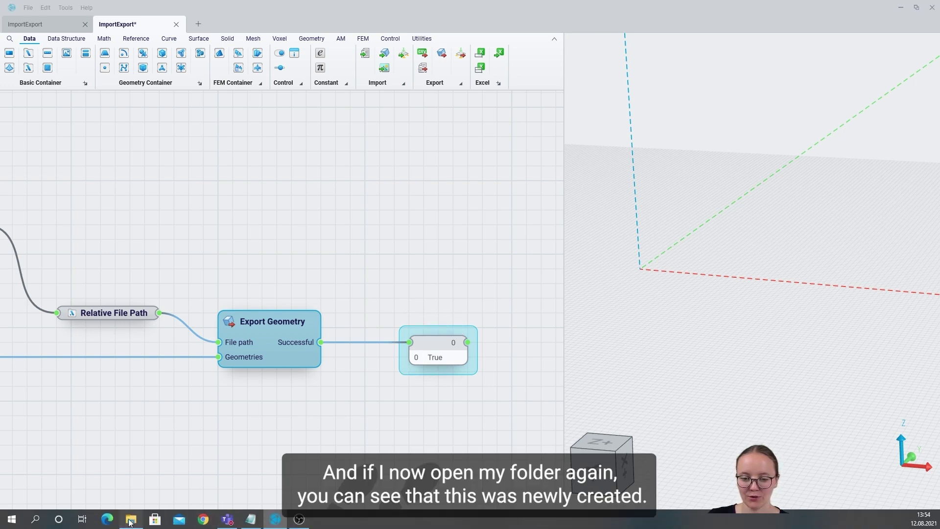
Switch to File Explorer to check the project folder for the exported x_t file, and return to the node graph.
left_click(130, 526)
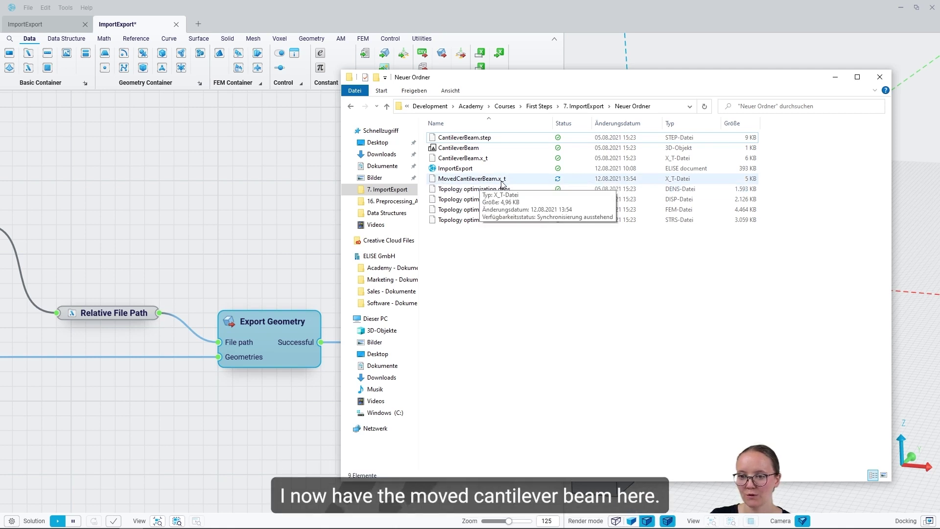
left_click(834, 77)
left_click(424, 281)
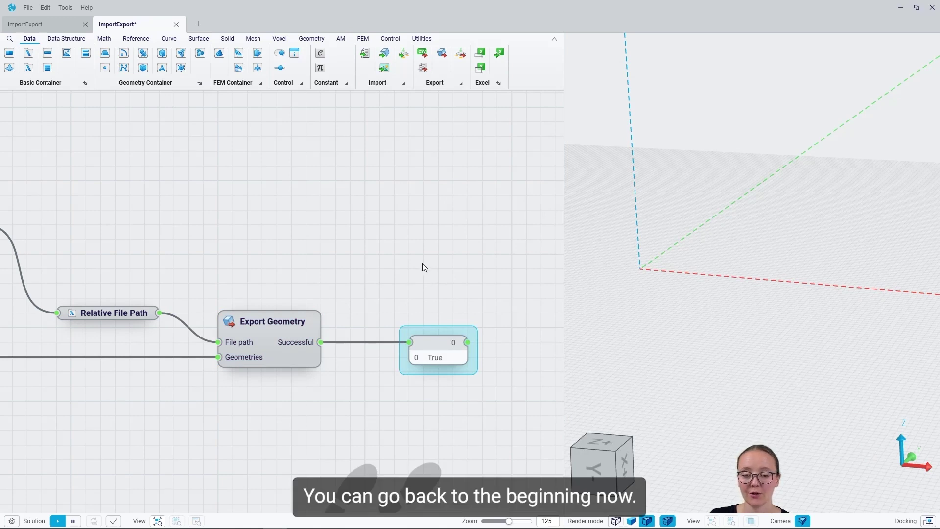
Swap the file extension feeding File Ending to .stl.
scroll(422, 263, "down", 5)
right_click_drag(164, 312, 365, 291)
right_click_drag(129, 270, 157, 292)
right_click_drag(59, 257, 69, 243)
scroll(70, 243, "up", 8)
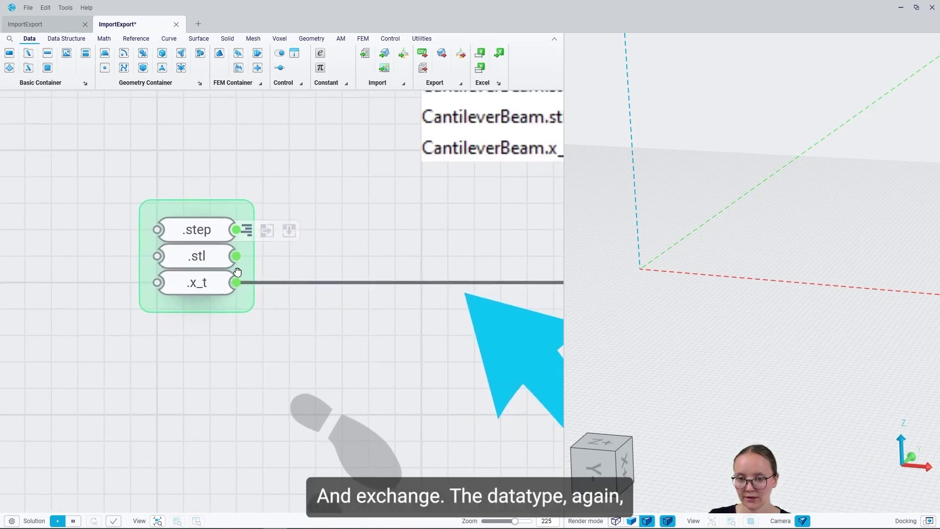
left_click_drag(93, 275, 448, 308)
Review the export section with the .stl ending, check the project folder for the exported STL file, and return to the graph.
scroll(259, 268, "down", 4)
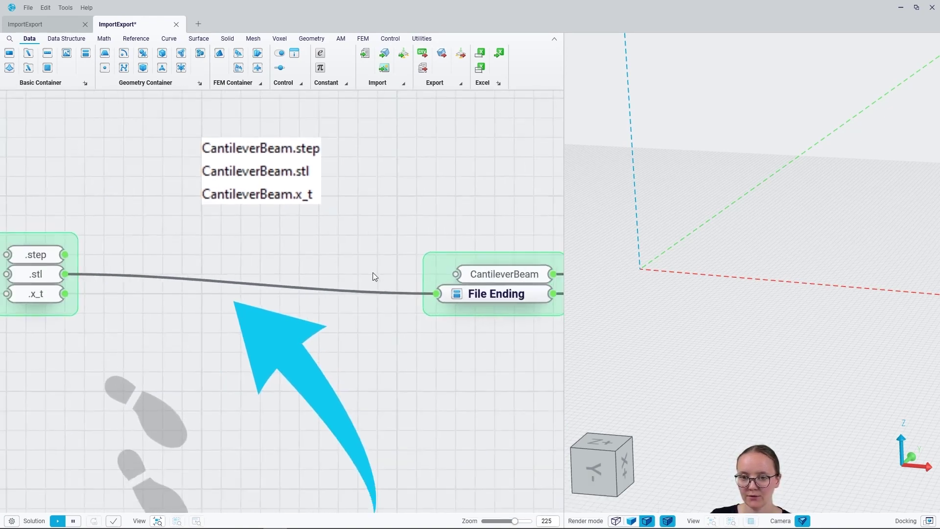
scroll(231, 267, "down", 2)
middle_click_drag(394, 289, 209, 289)
middle_click_drag(441, 307, 274, 300)
middle_click_drag(402, 294, 239, 286)
scroll(363, 293, "up", 6)
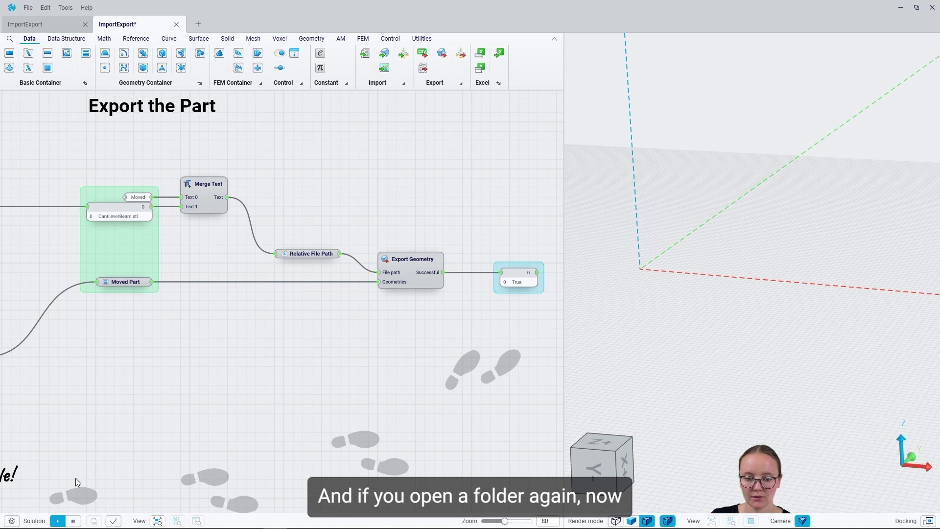
left_click(130, 519)
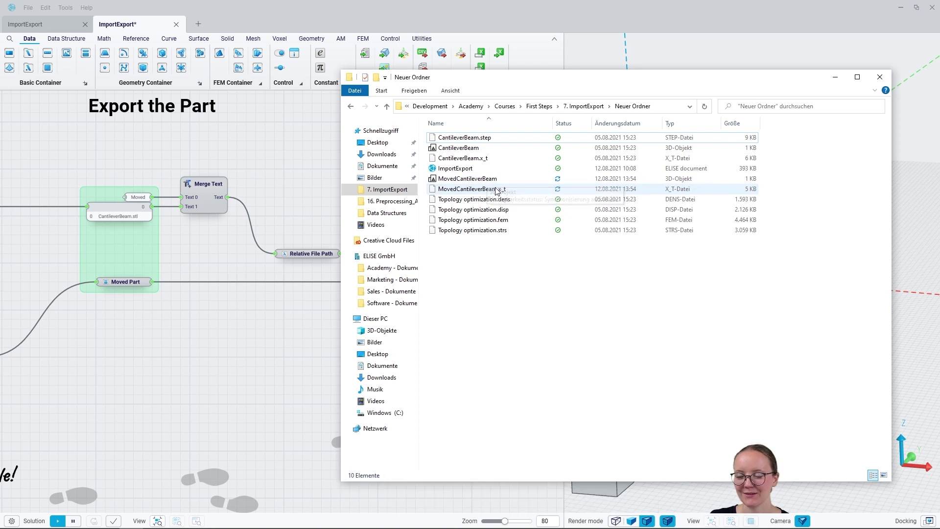
left_click(835, 77)
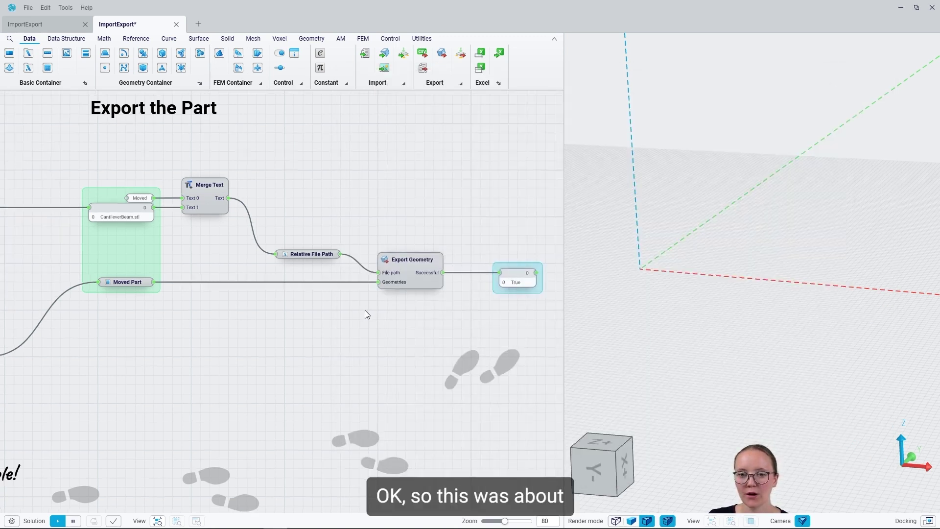
Check the project folder in File Explorer for the topology optimization files, and read the graph's note on result file endings beside FEM Model.
scroll(365, 309, "down", 5)
scroll(366, 313, "down", 5)
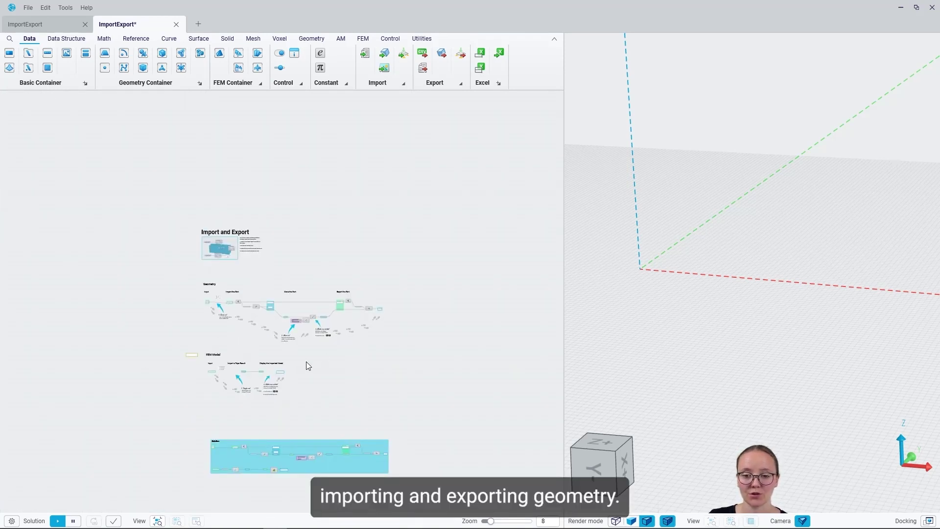
scroll(238, 390, "up", 10)
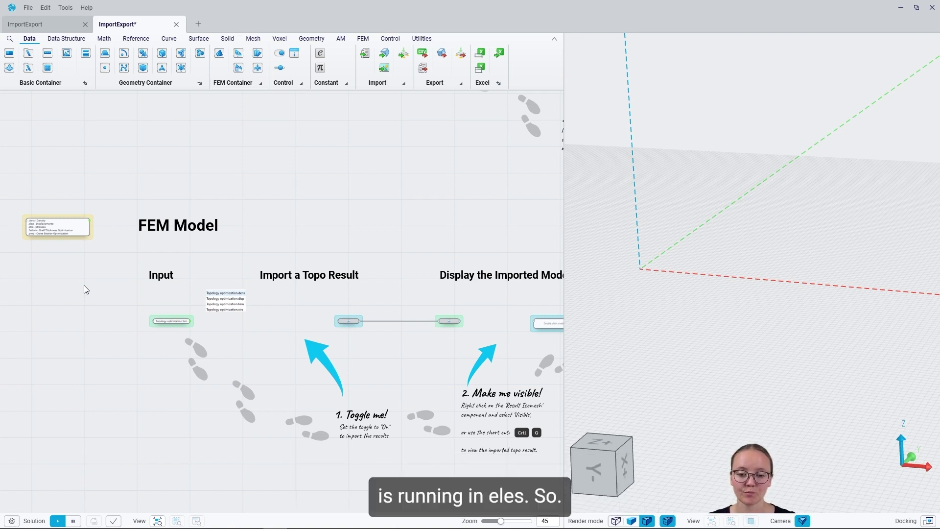
left_click(131, 520)
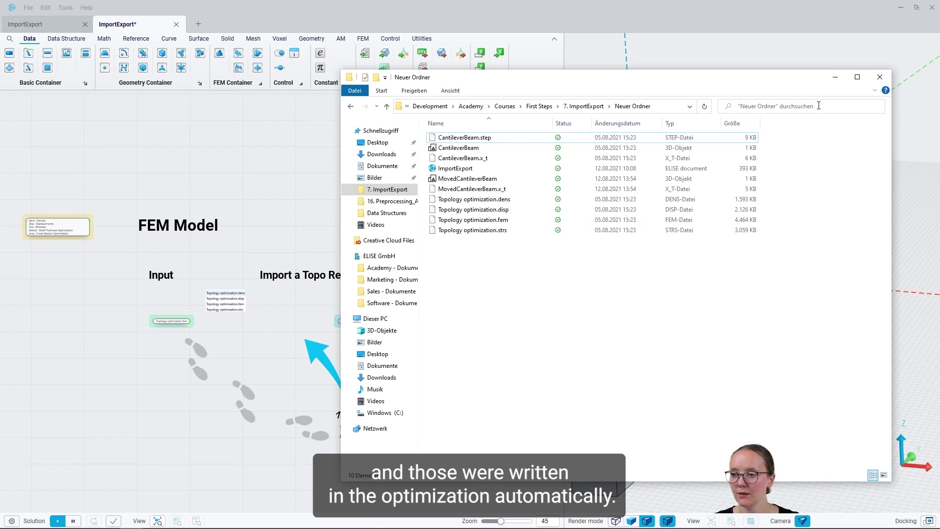
left_click(834, 80)
scroll(22, 223, "up", 10)
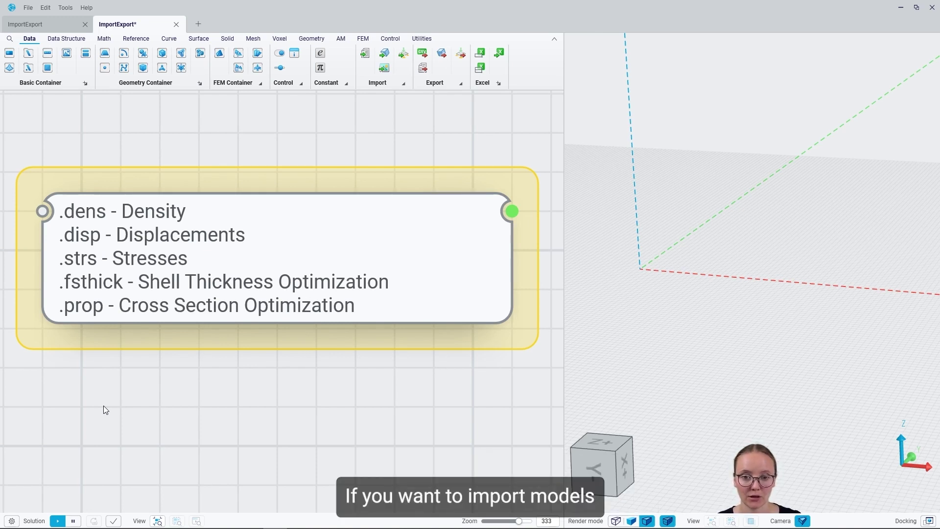
mouse_move(28, 224)
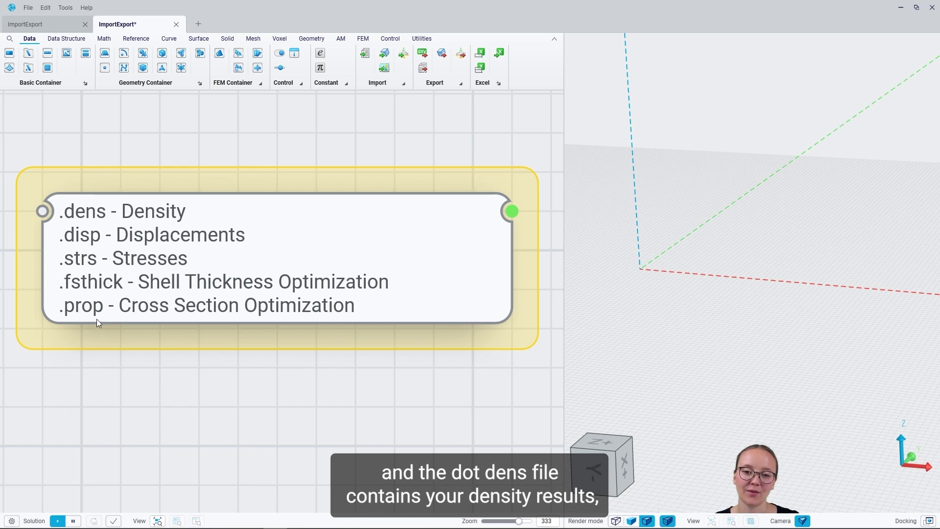
mouse_move(82, 226)
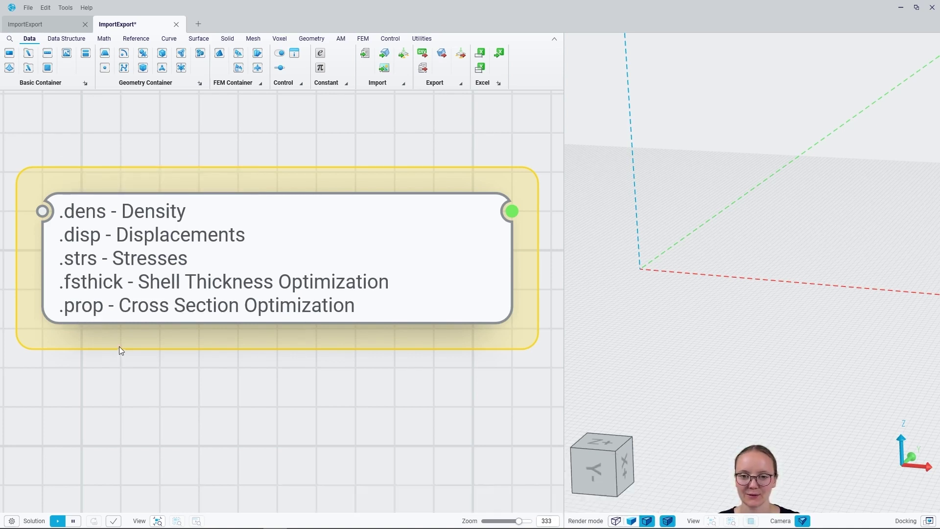
Add a Relative File Path component fed by the Topology optimization.fem panel in the FEM Model input section.
scroll(119, 346, "down", 5)
middle_click_drag(372, 356, 107, 192)
middle_click_drag(306, 417, 223, 310)
left_click(83, 283)
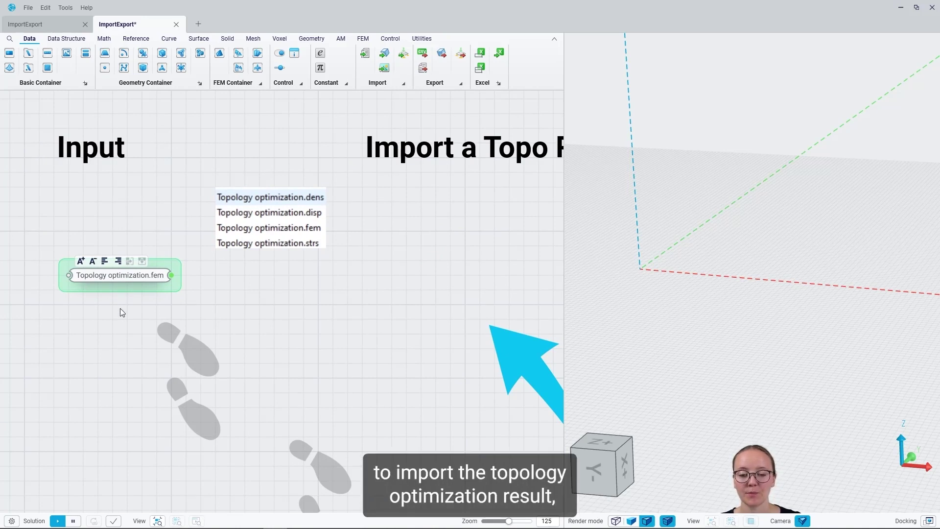
left_click(128, 292)
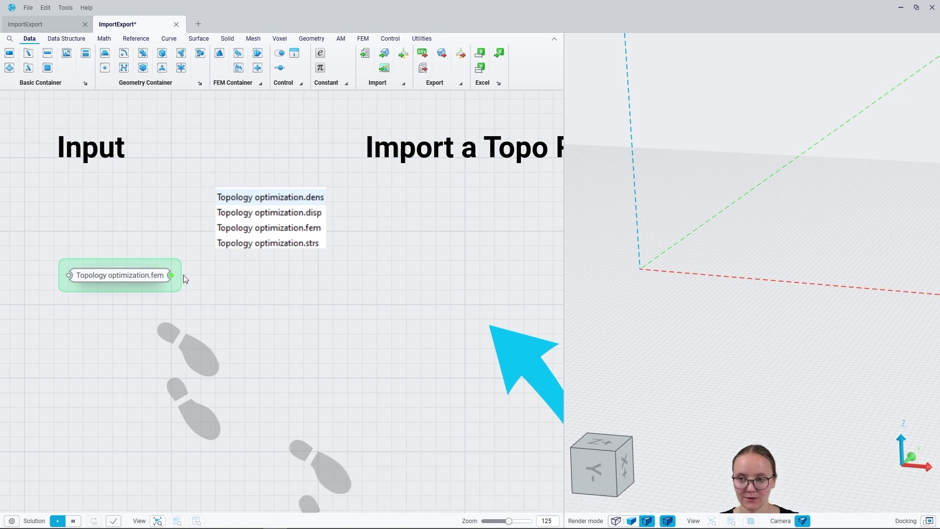
left_click_drag(171, 274, 242, 278)
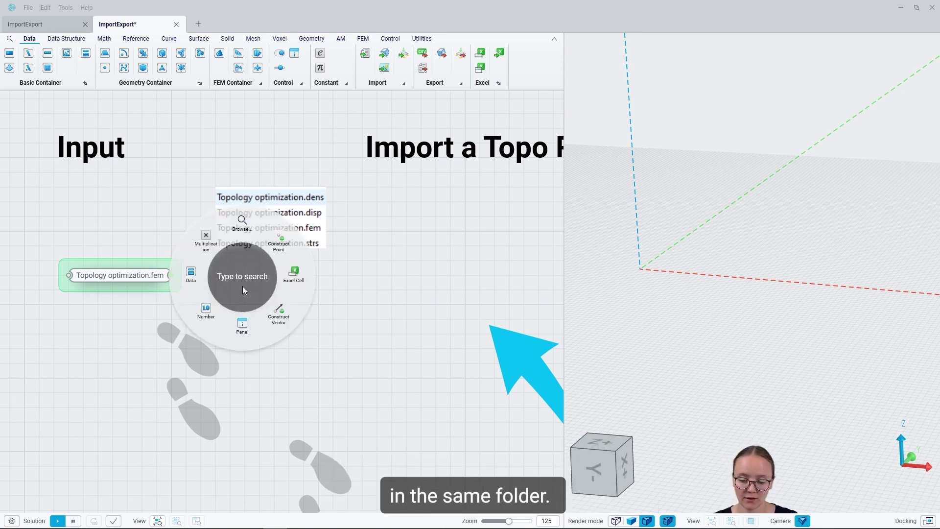
type("relative")
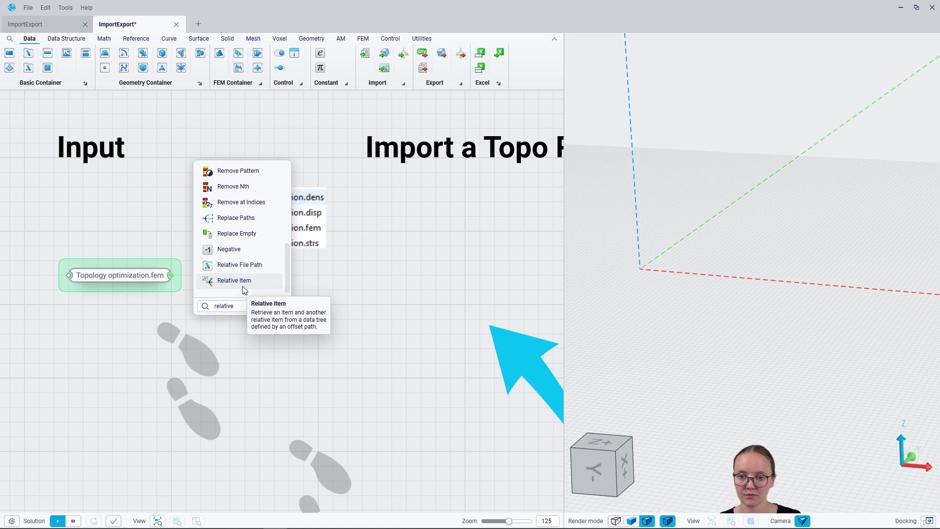
left_click(250, 265)
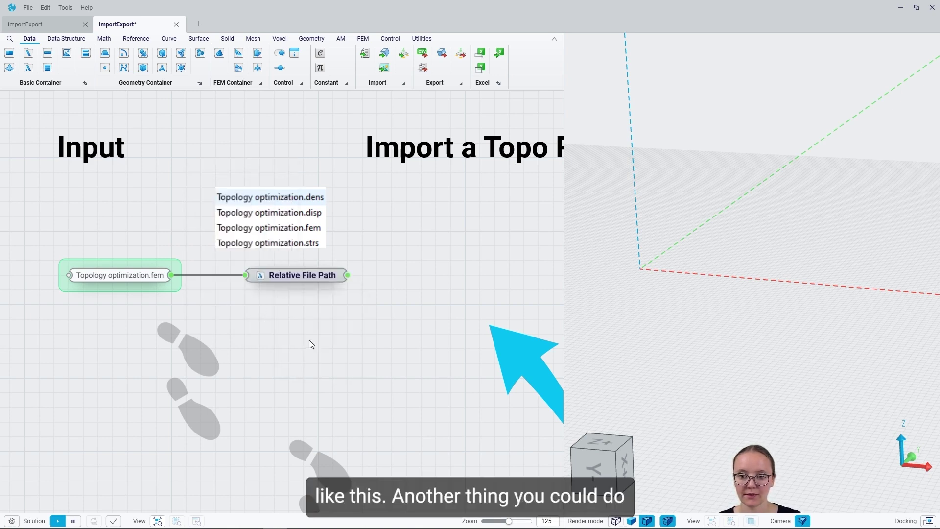
Place a second, unconnected Relative File Path component and load Topology optimization.fem directly into it.
right_click(300, 324)
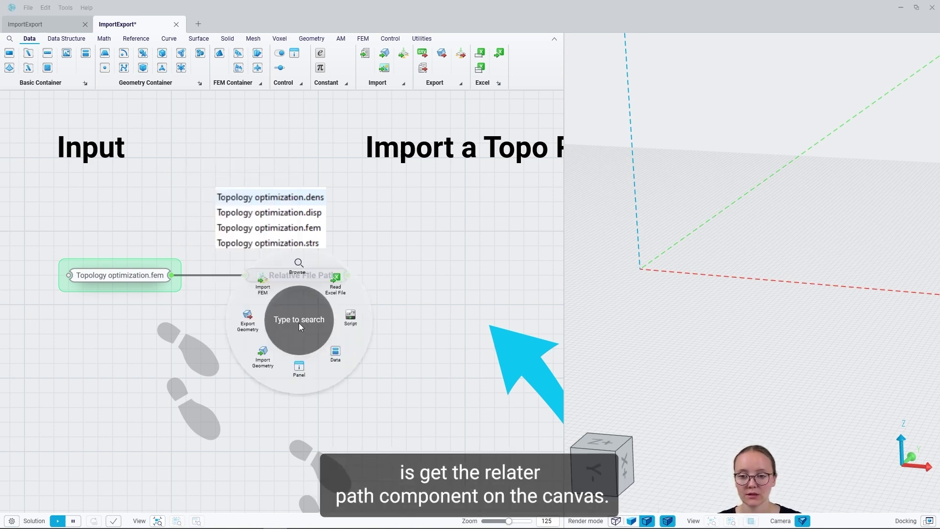
type("relati")
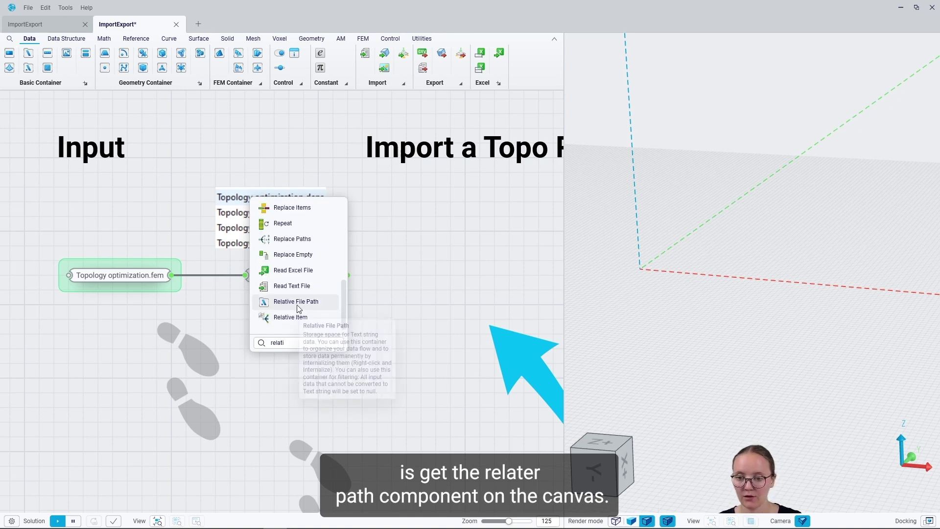
left_click(296, 301)
double_click(299, 319)
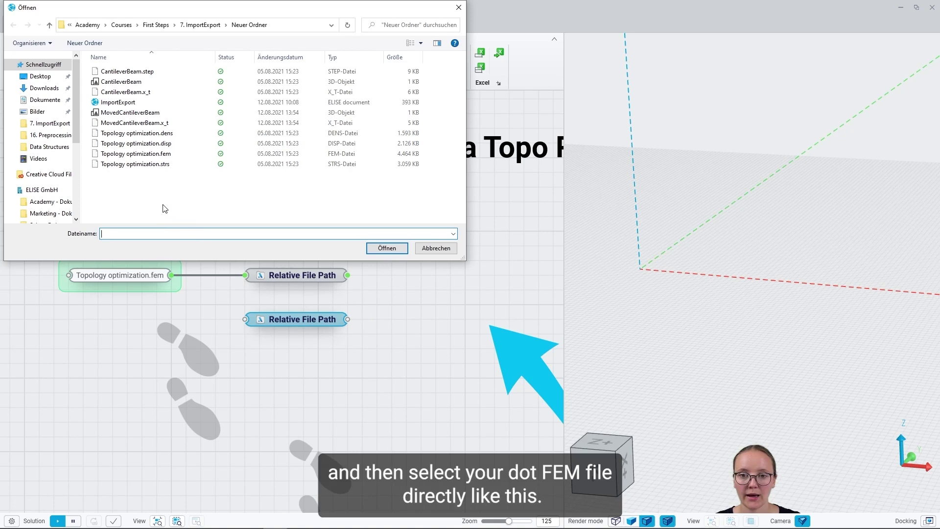
left_click(161, 154)
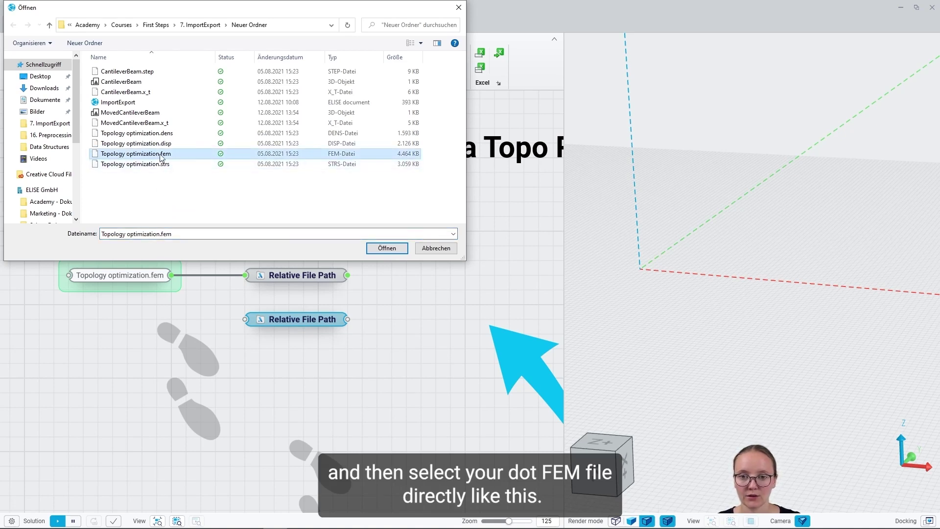
left_click(388, 249)
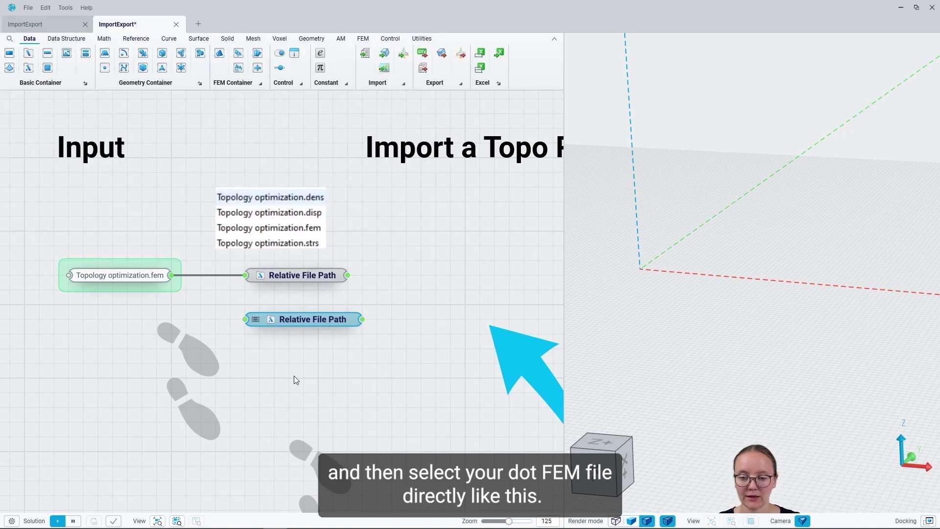
Compare the two Relative File Path components and delete the unconnected one with the internalized file.
scroll(252, 331, "up", 5)
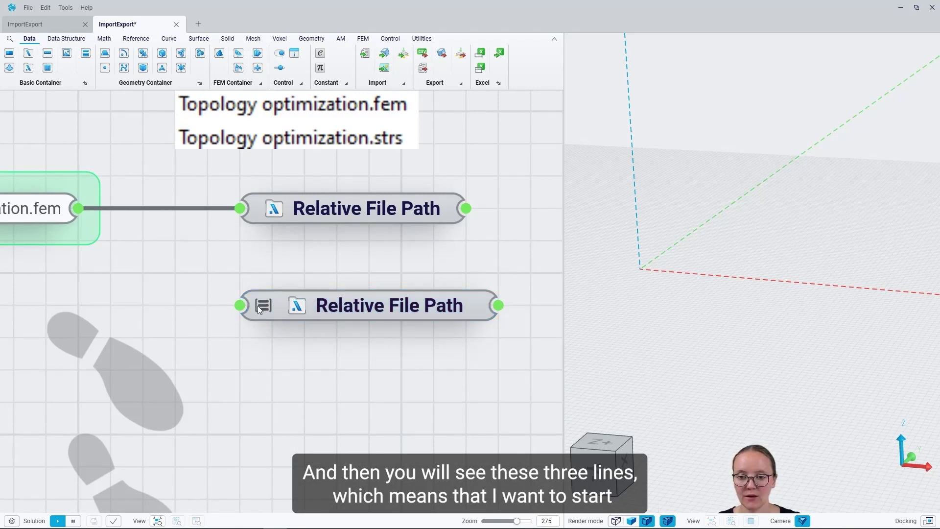
right_click_drag(103, 263, 249, 260)
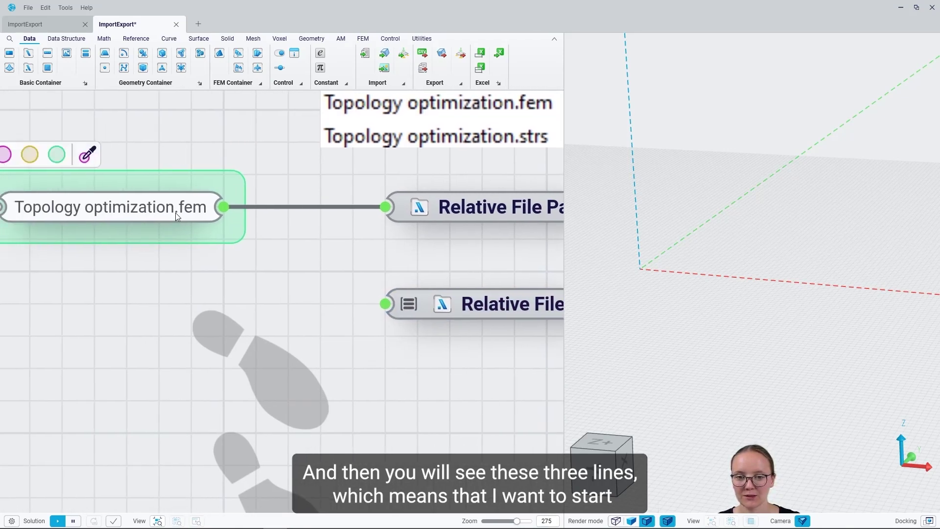
mouse_move(125, 219)
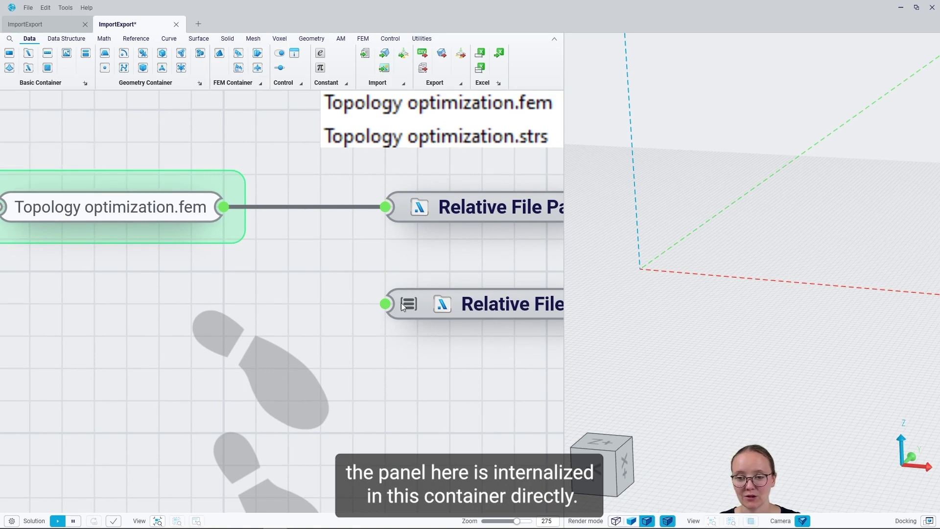
right_click_drag(423, 348, 339, 337)
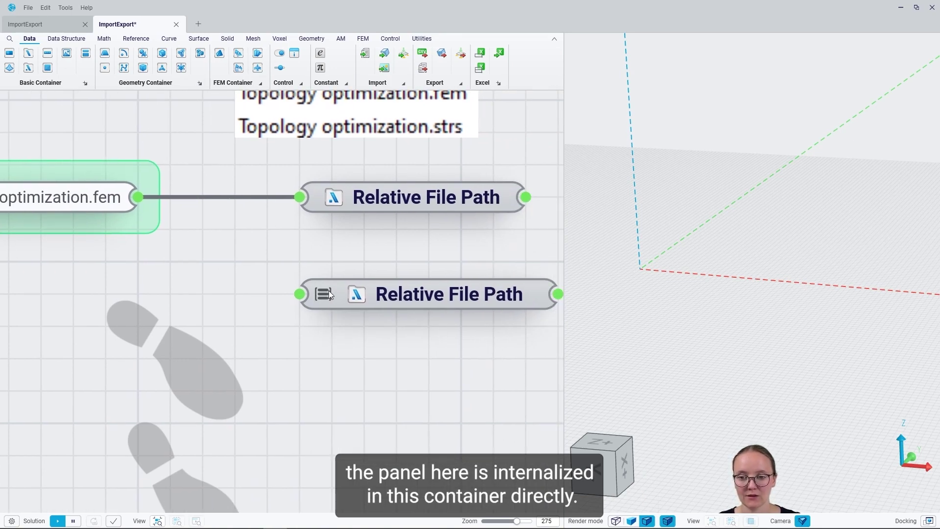
scroll(195, 314, "down", 1)
scroll(195, 314, "down", 2)
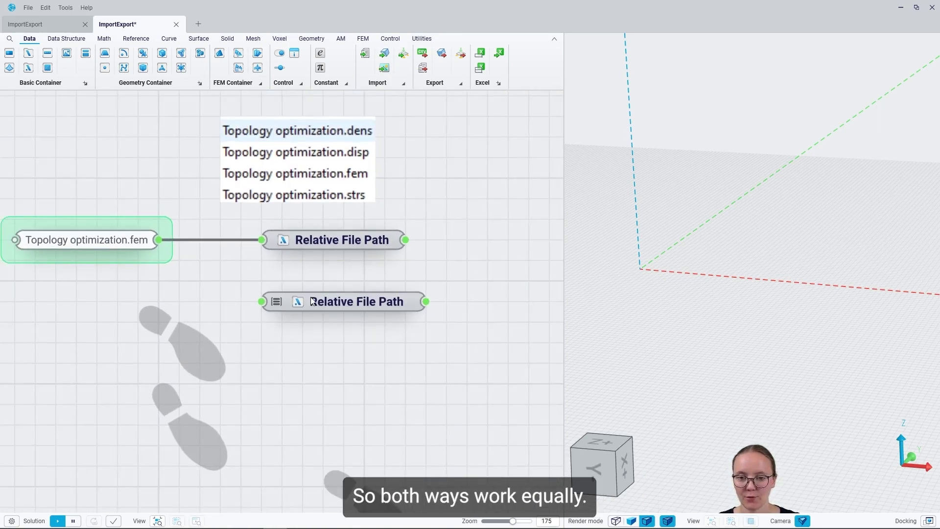
left_click(360, 300)
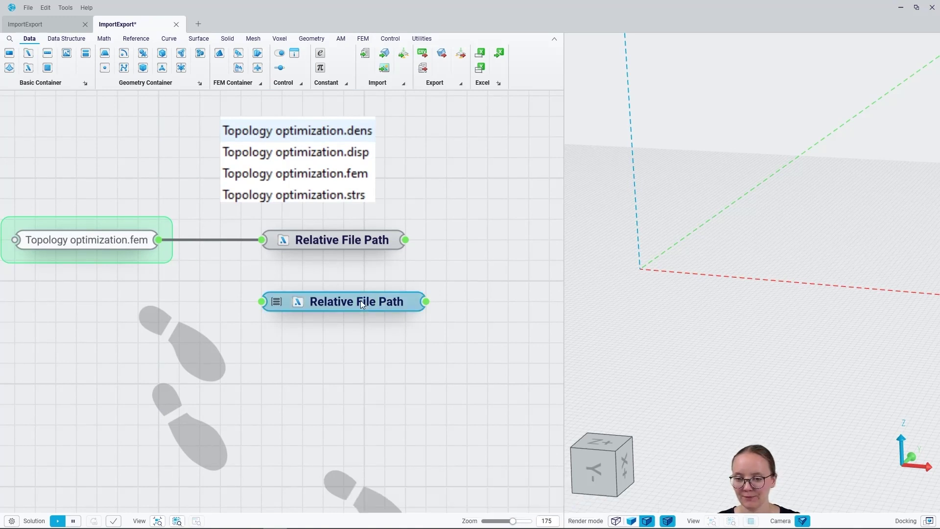
key("Delete")
Add an Import FEM Model component fed by Relative File Path, and connect its Model output to the Model container.
scroll(204, 346, "down", 1)
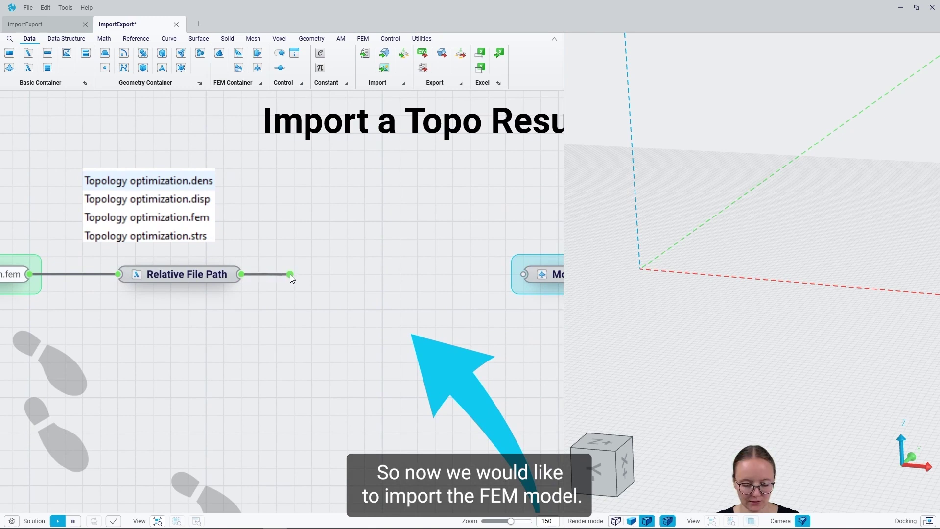
left_click_drag(290, 277, 290, 277)
type("impo")
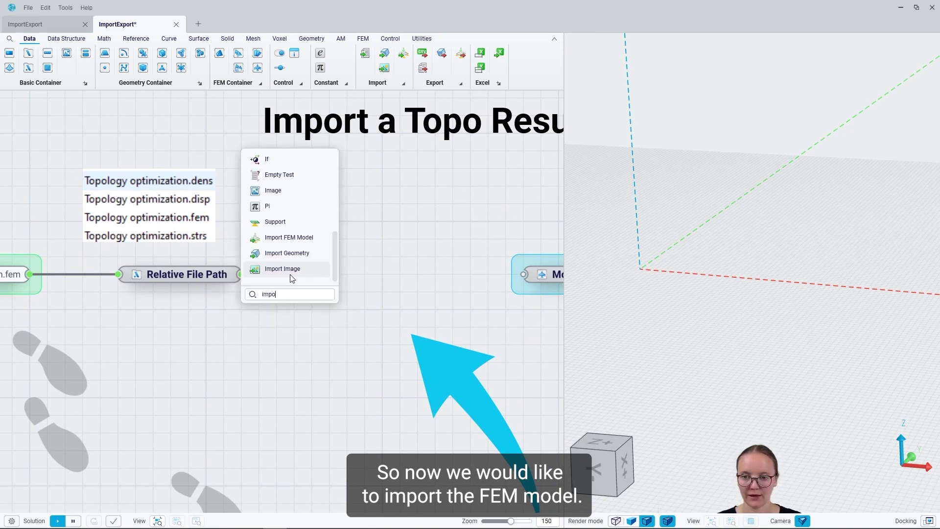
left_click(293, 238)
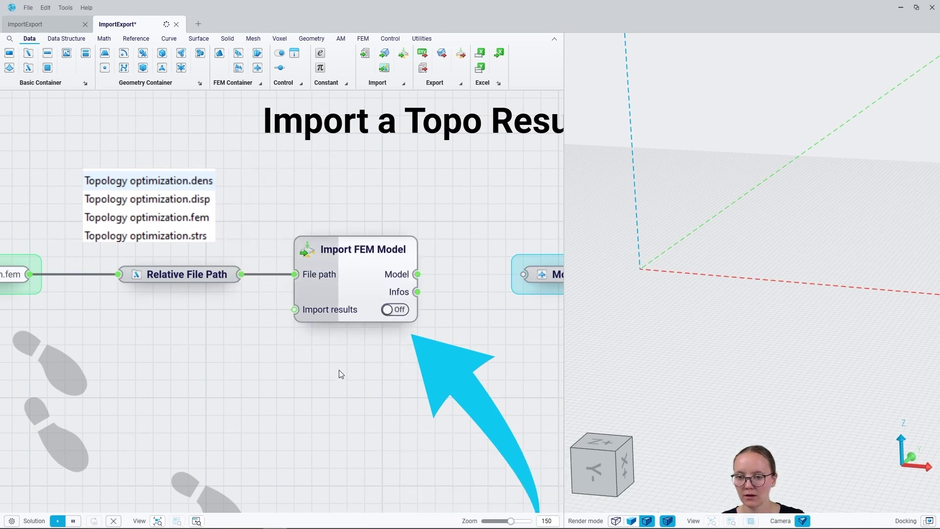
mouse_move(402, 297)
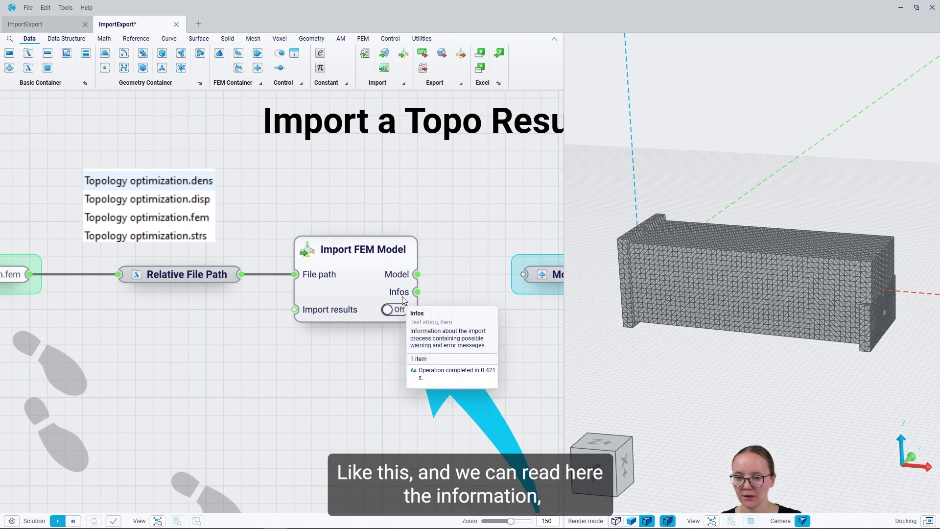
mouse_move(405, 279)
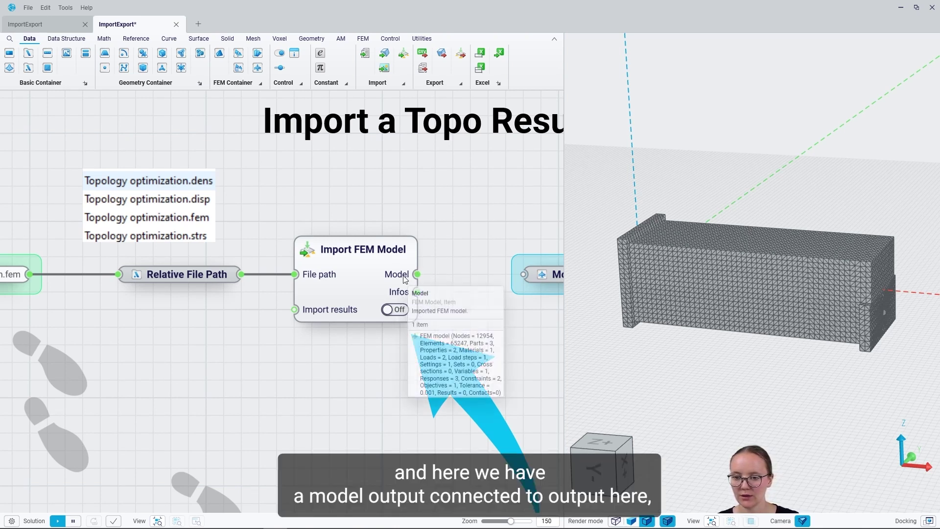
right_click_drag(492, 291, 409, 296)
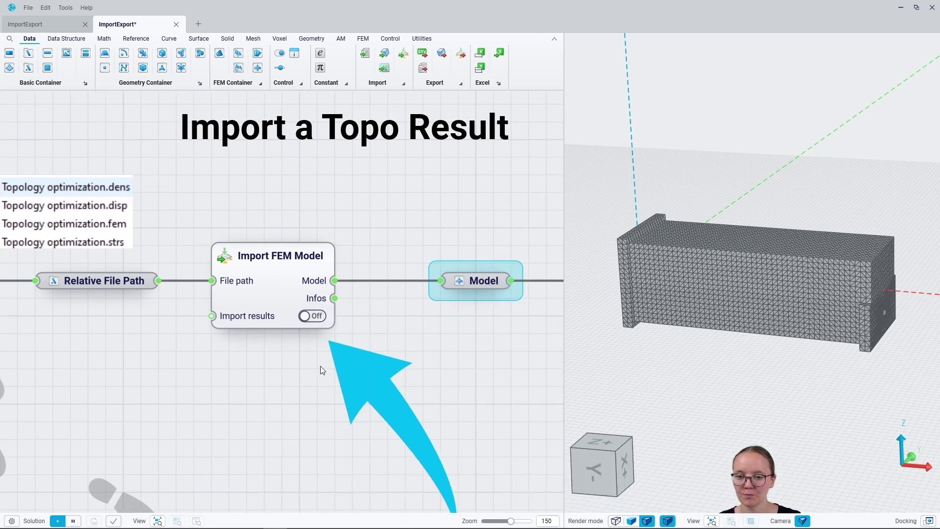
Add a Result Isomesh component fed by the Model container in the display section, and connect its Isomesh output to the empty panel.
scroll(224, 289, "down", 3)
mouse_move(223, 289)
scroll(223, 286, "down", 5)
scroll(456, 308, "up", 2)
right_click_drag(451, 303, 325, 304)
scroll(345, 284, "up", 6)
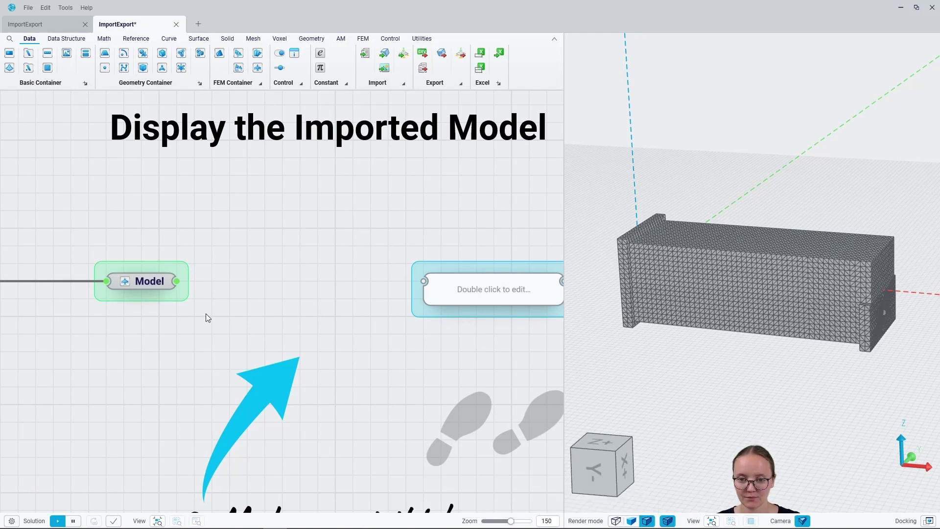
left_click_drag(176, 281, 240, 289)
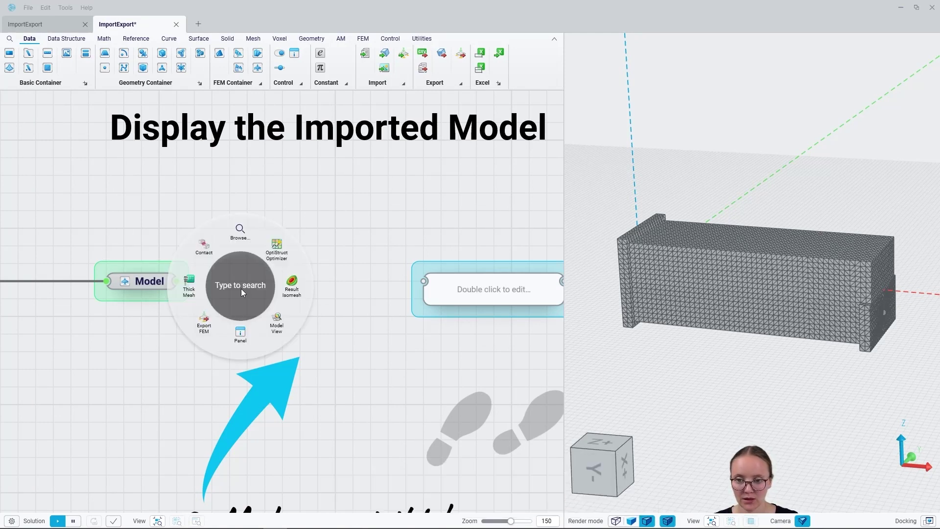
left_click(297, 287)
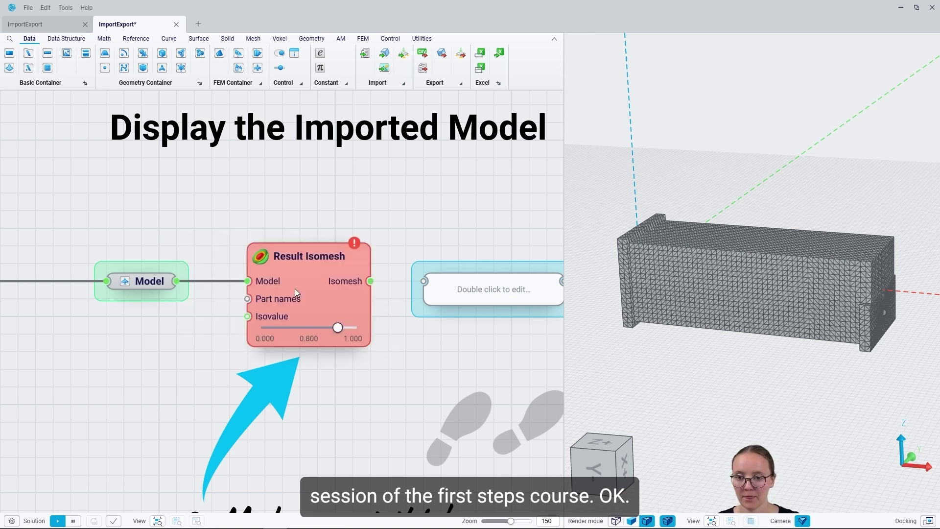
left_click_drag(372, 280, 424, 281)
Turn on Import results in the Import FEM Model component.
mouse_move(353, 244)
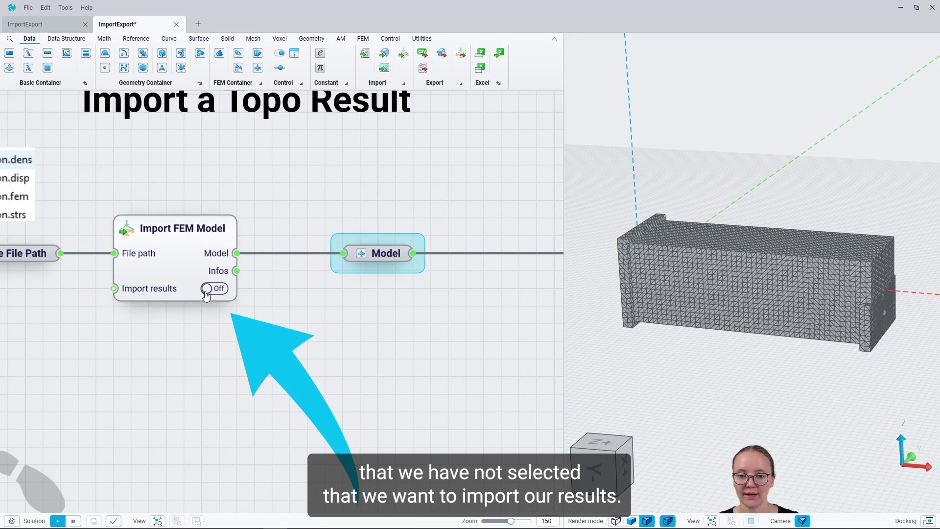
mouse_move(184, 287)
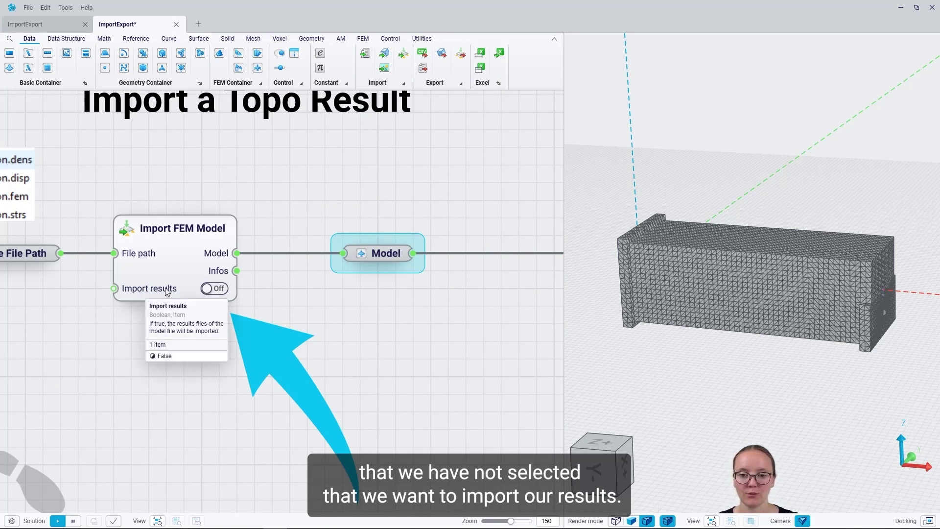
right_click_drag(169, 370, 320, 372)
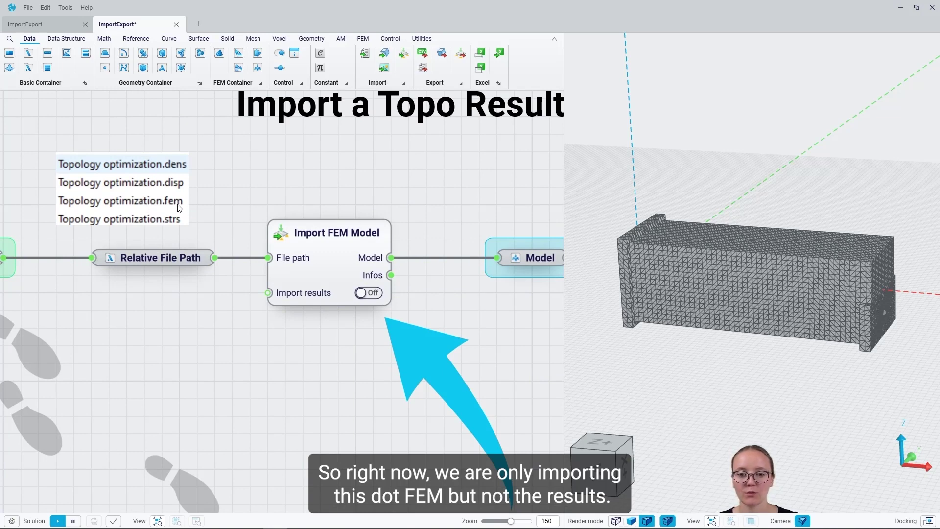
left_click(372, 294)
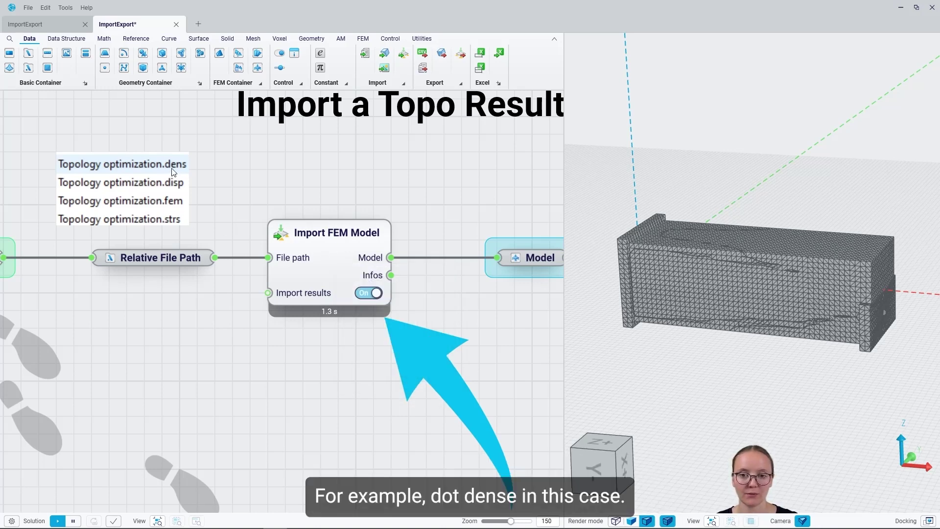
Hide the imported FEM model in the 3D view and make the Result Isomesh component visible instead.
left_click(716, 297)
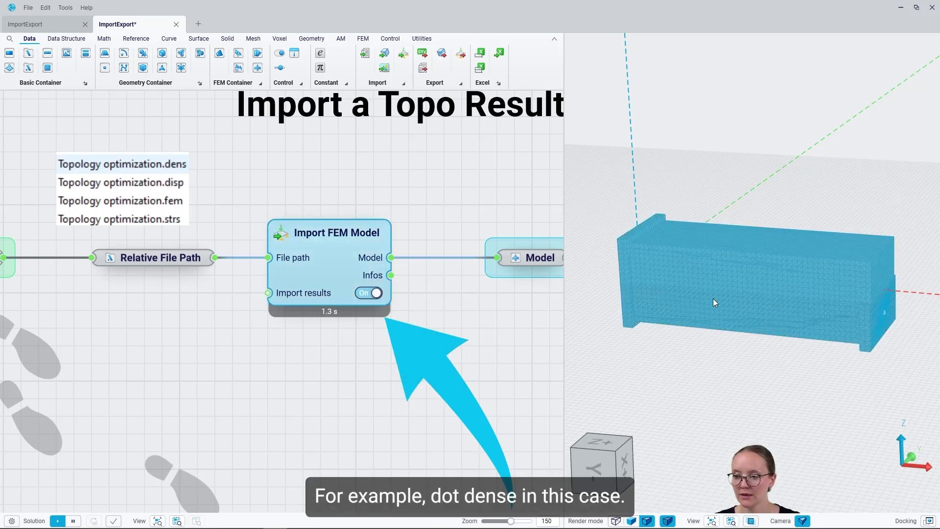
key("h")
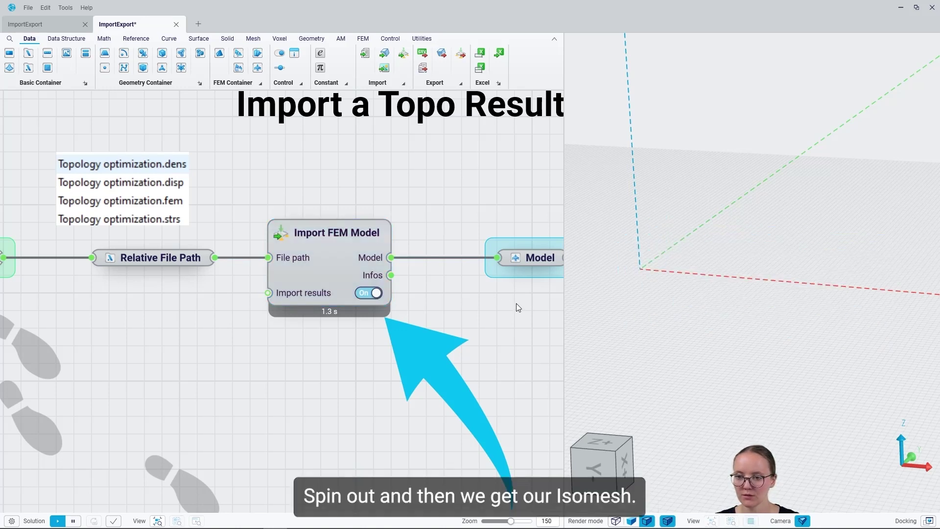
left_click(398, 245)
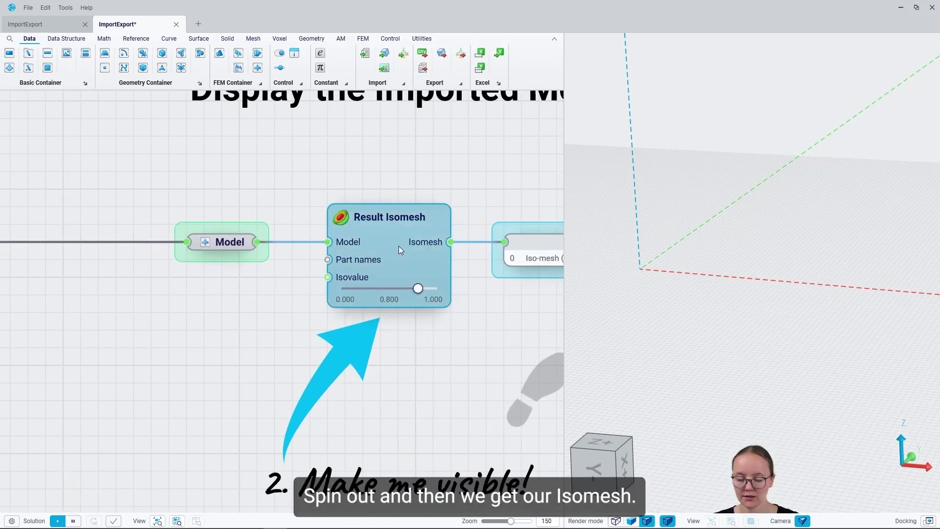
key("h")
left_click(465, 341)
Set the isovalue of Result Isomesh to about 0.474 and inspect the mesh in the 3D view.
left_click_drag(417, 288, 387, 288)
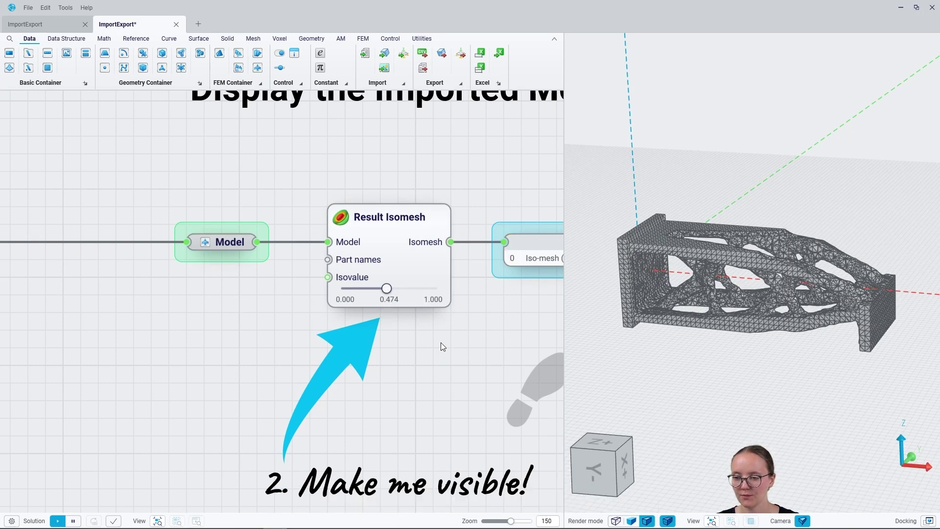
middle_click_drag(807, 283, 844, 295)
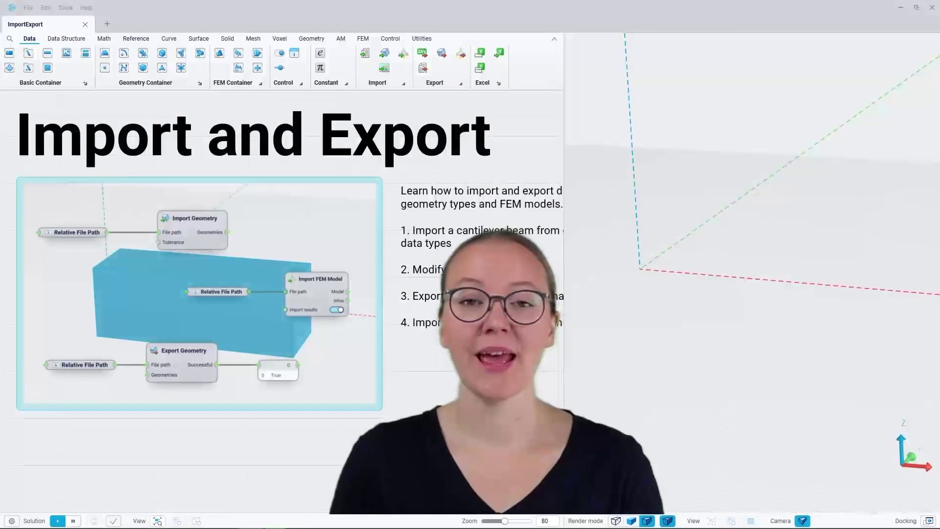